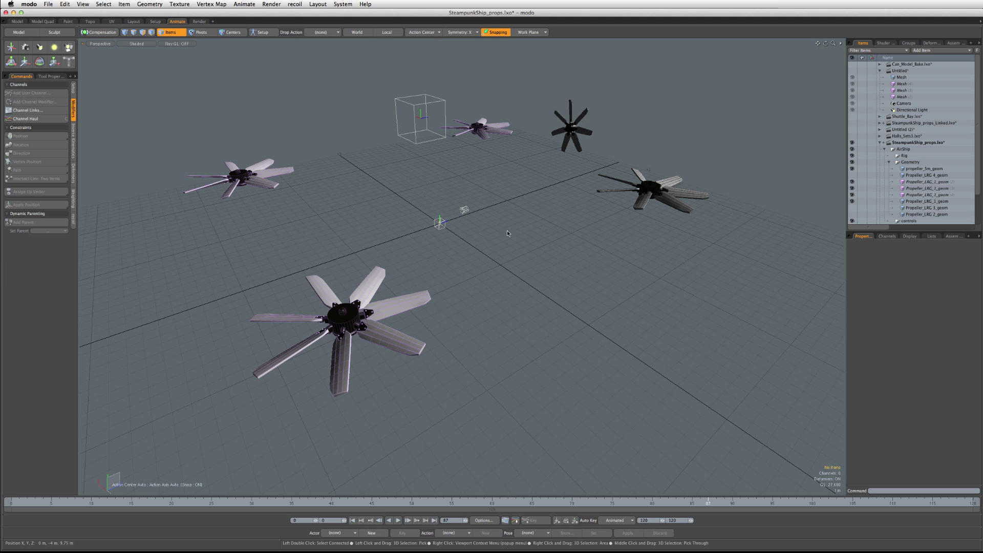
Scrub the timeline back to frame 0 to examine the spin animation of the source propeller Propeller_LRG_1_geom
{"action": "mouse_move", "coordinate": [36, 503]}
{"action": "left_mouse_down"}
{"action": "mouse_move", "coordinate": [444, 503]}
{"action": "mouse_move", "coordinate": [11, 503]}
{"action": "left_mouse_up"}
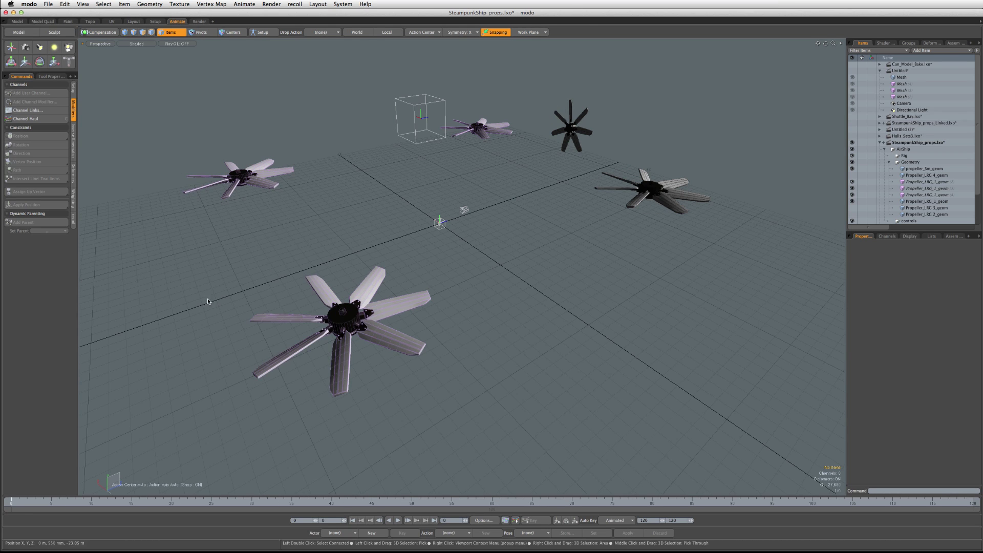
{"action": "left_click", "coordinate": [659, 207]}
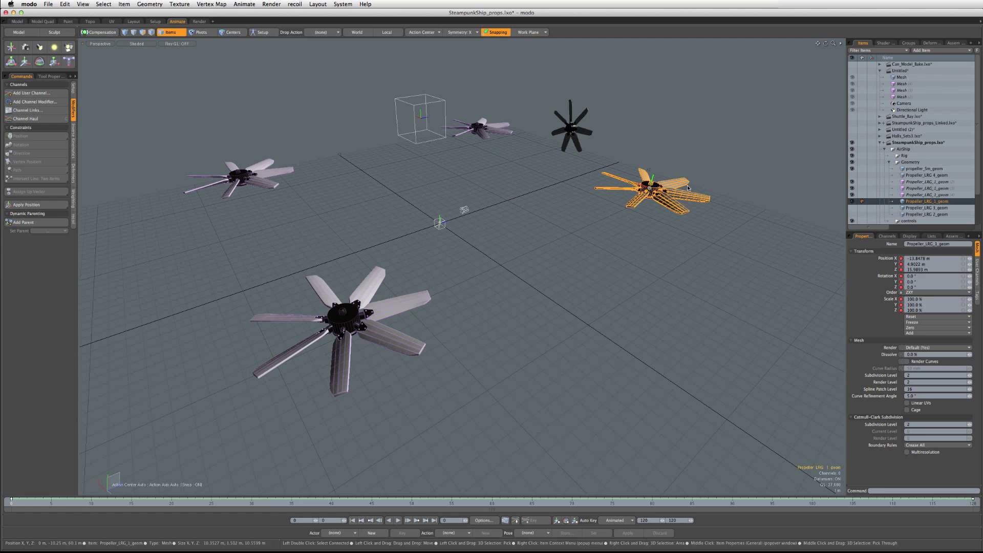
{"action": "left_click_drag", "start_coordinate": [658, 207], "coordinate": [621, 201], "text": "alt+shift"}
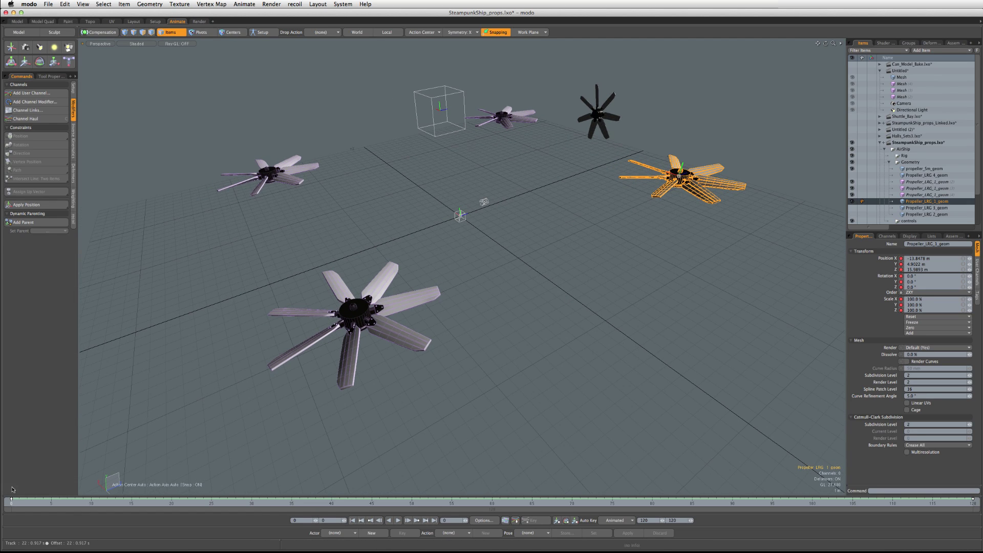
{"action": "left_click", "coordinate": [100, 503]}
{"action": "mouse_move", "coordinate": [100, 503]}
{"action": "left_mouse_down"}
{"action": "mouse_move", "coordinate": [291, 503]}
{"action": "mouse_move", "coordinate": [11, 503]}
{"action": "left_mouse_up"}
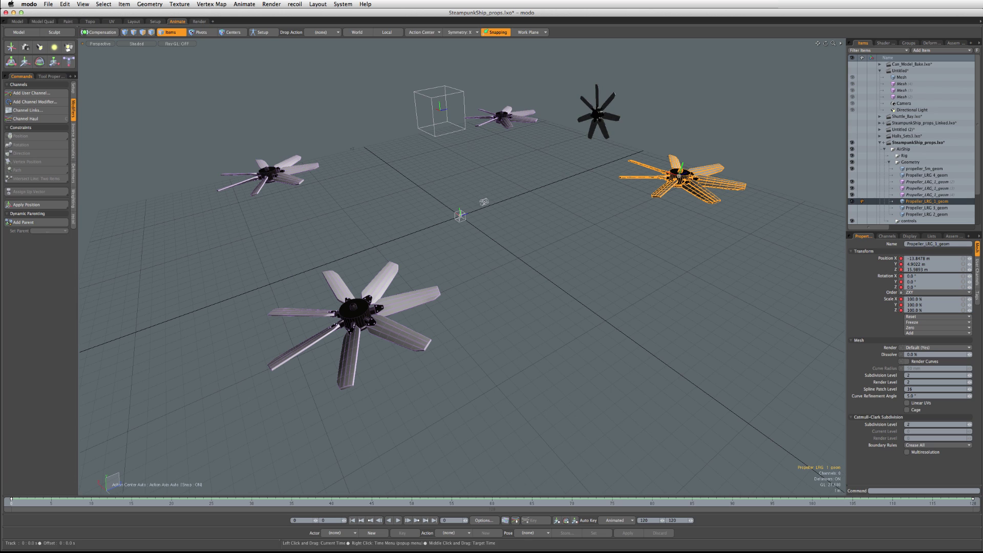
Create an instance of Propeller_LRG_1_geom and move it along Z to about 2.44 m
{"action": "right_click", "coordinate": [927, 202]}
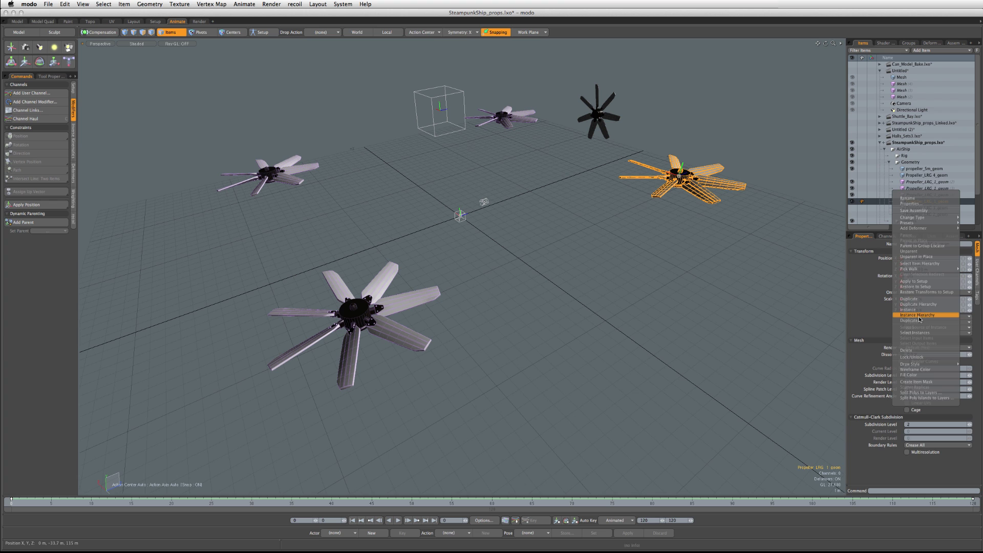
{"action": "left_click", "coordinate": [920, 310]}
{"action": "left_click_drag", "start_coordinate": [815, 281], "coordinate": [758, 272], "text": "alt"}
{"action": "key", "text": "w"}
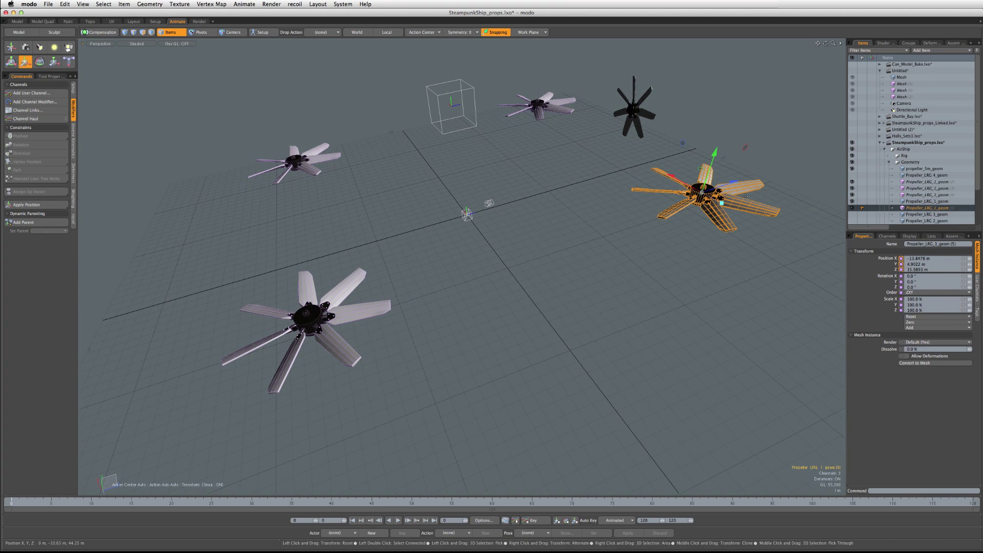
{"action": "left_click_drag", "start_coordinate": [734, 182], "coordinate": [596, 226]}
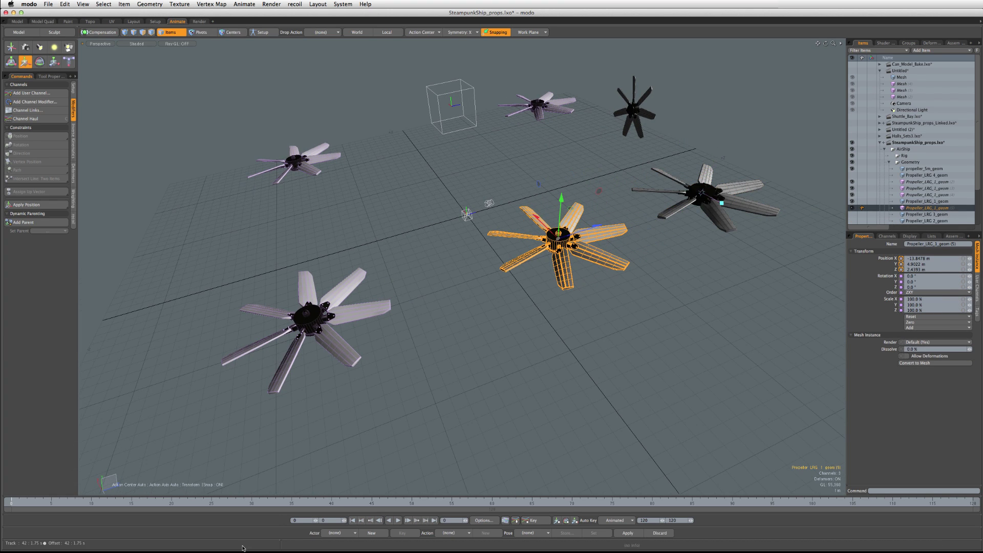
Scrub to frame 33 and compare the rotation channels of the source propeller, the new instance and the front instance
{"action": "left_click_drag", "start_coordinate": [19, 501], "coordinate": [275, 502]}
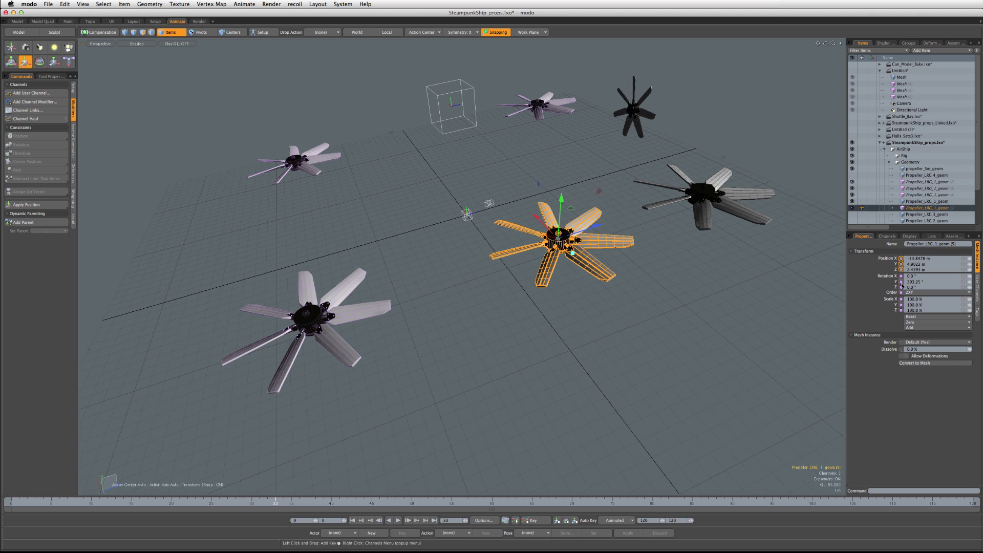
{"action": "left_click", "coordinate": [929, 202]}
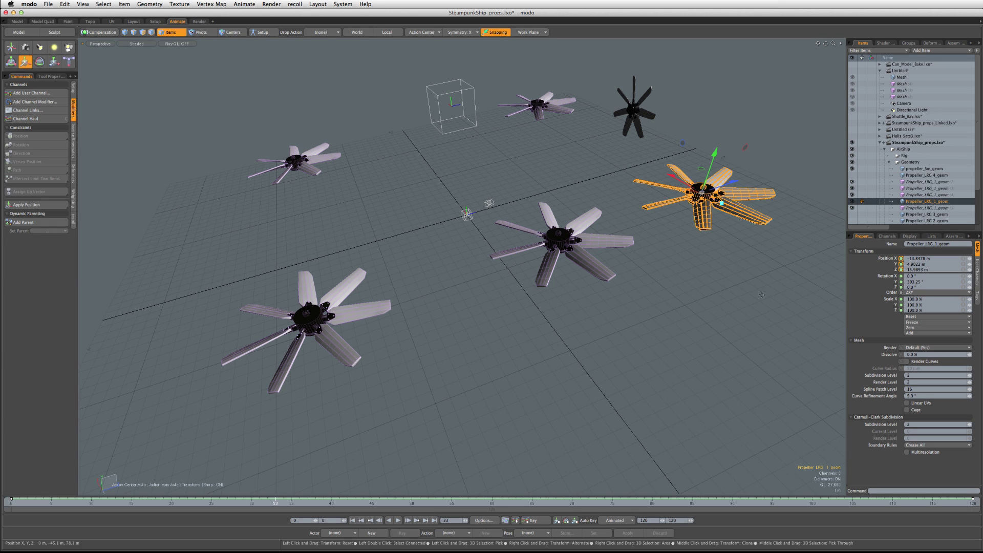
{"action": "left_click", "coordinate": [927, 208]}
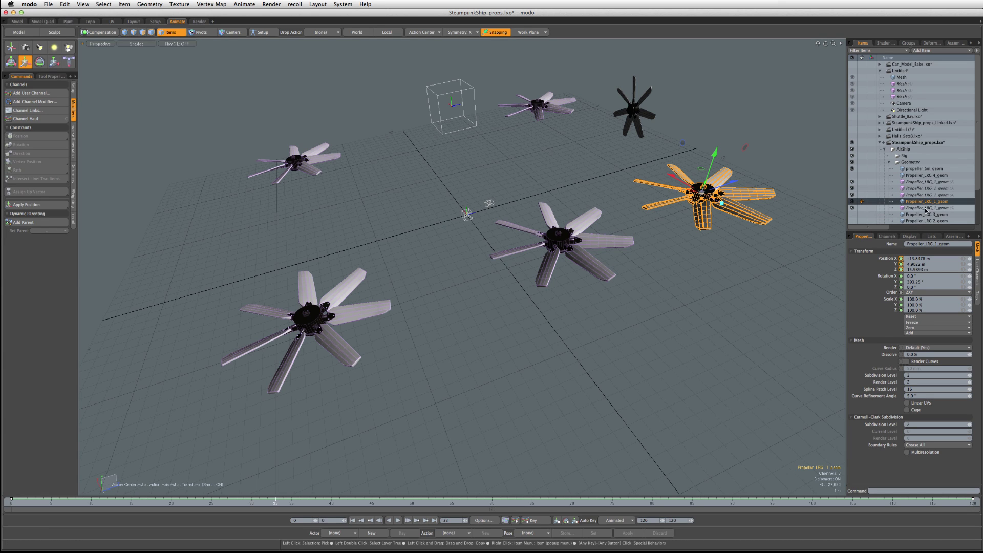
{"action": "key", "text": "q"}
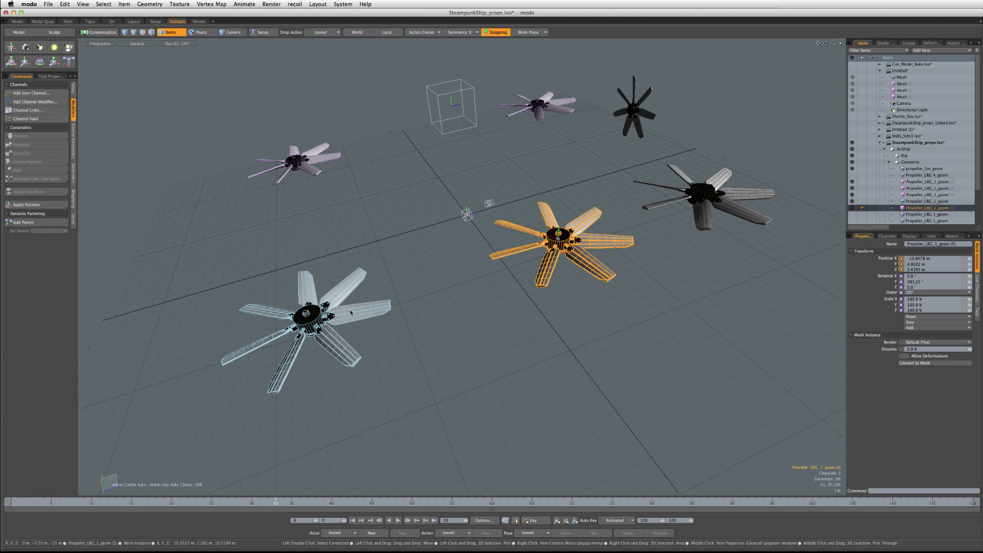
{"action": "left_click", "coordinate": [352, 312]}
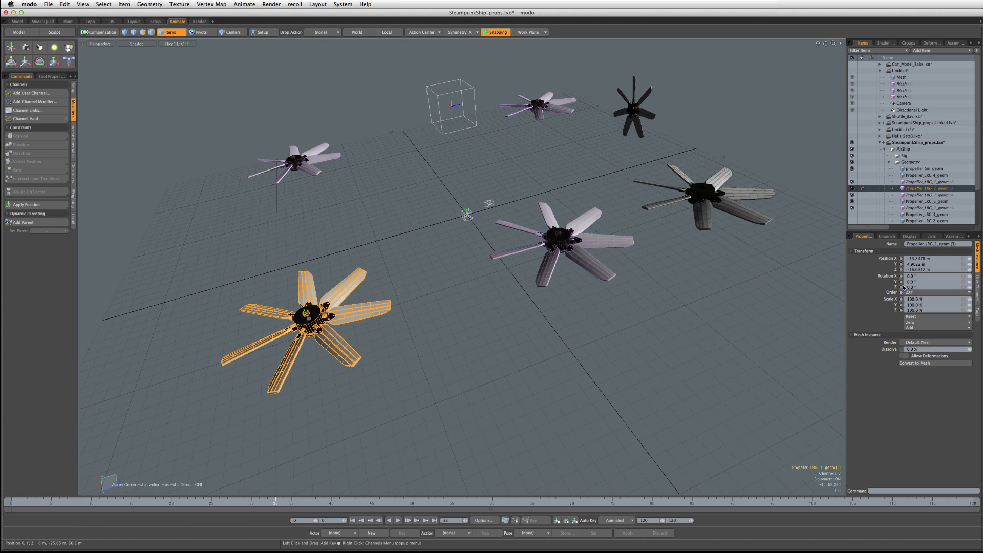
{"action": "mouse_move", "coordinate": [903, 287]}
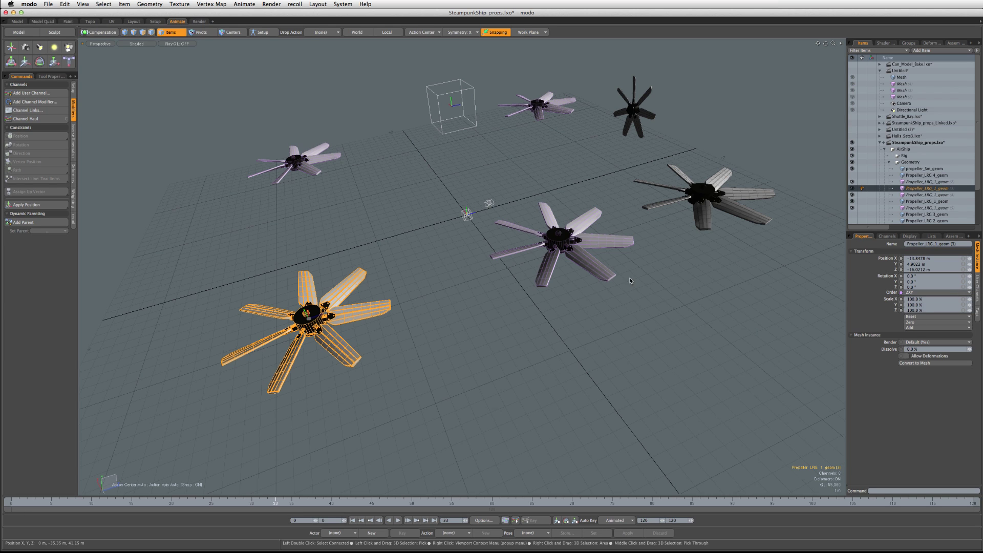
{"action": "left_click", "coordinate": [603, 263]}
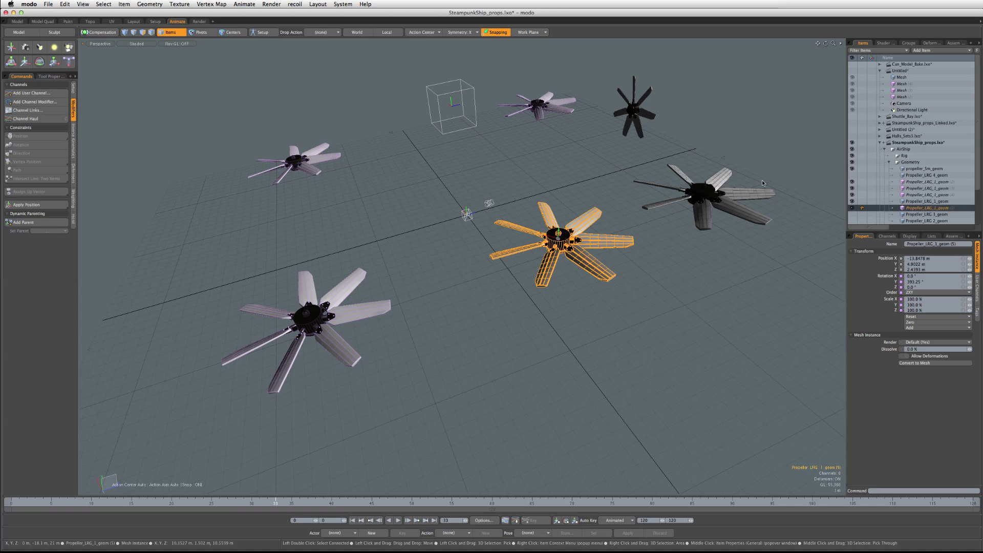
Delete the newly created propeller instance in the middle of the scene
{"action": "right_click", "coordinate": [892, 203]}
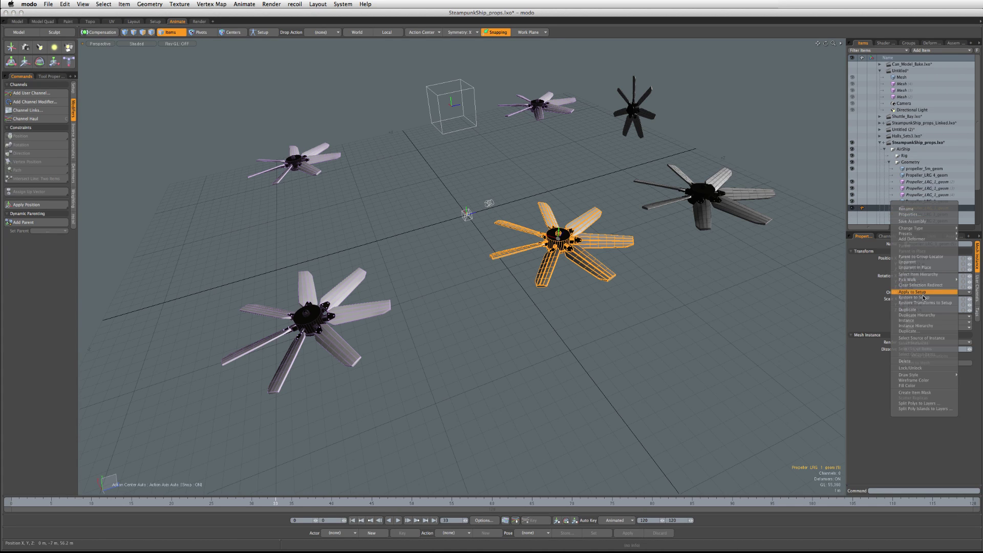
{"action": "left_click", "coordinate": [905, 362]}
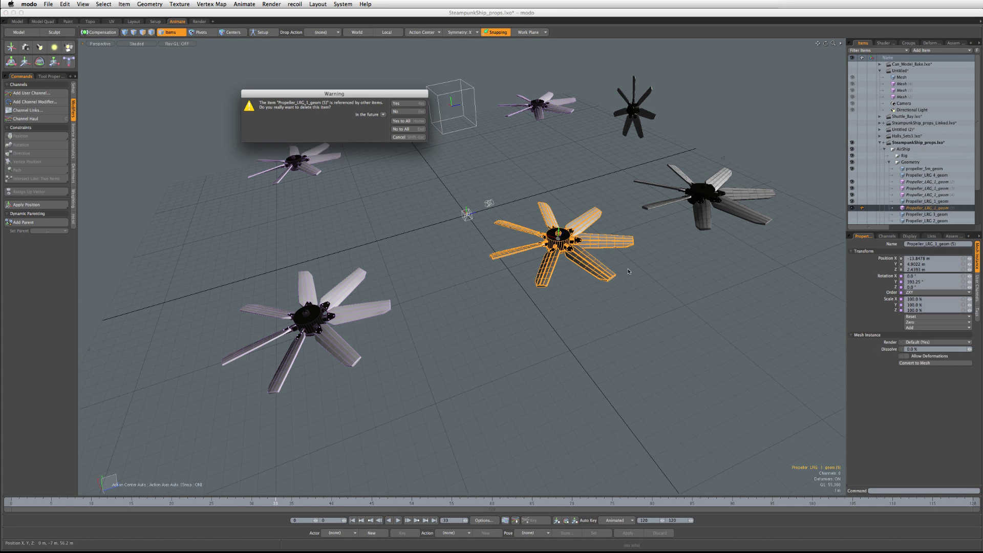
{"action": "left_click", "coordinate": [407, 130]}
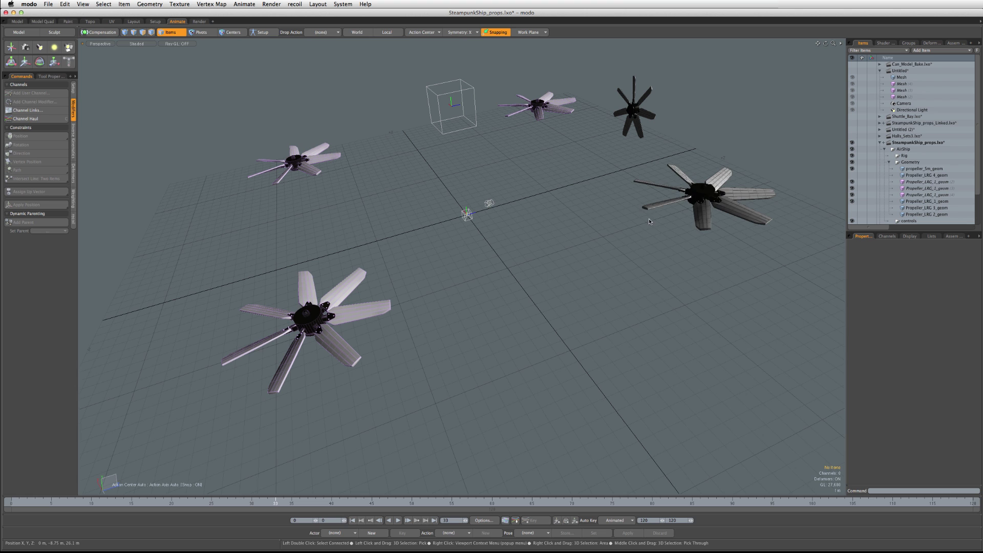
Open Channel Links with the front propeller instance as the driven item and place the window clear of the propellers
{"action": "left_click_drag", "start_coordinate": [578, 282], "coordinate": [671, 215], "text": "alt"}
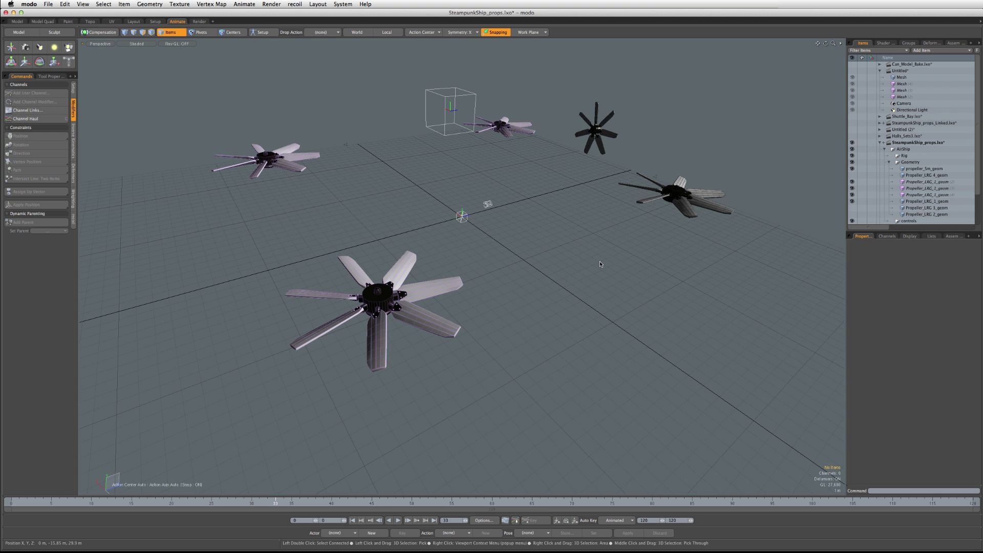
{"action": "left_click", "coordinate": [593, 131]}
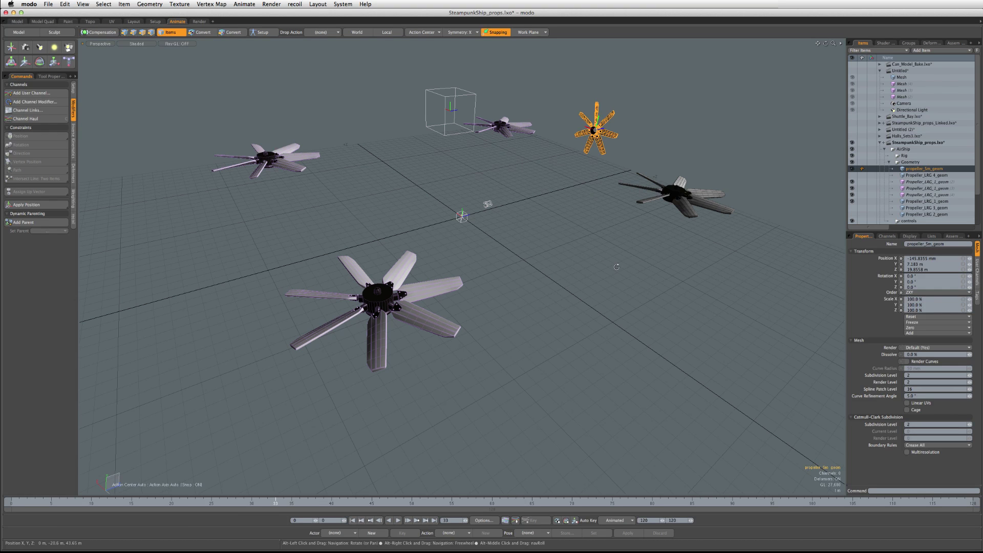
{"action": "left_click_drag", "start_coordinate": [619, 263], "coordinate": [581, 290], "text": "alt"}
{"action": "left_click", "coordinate": [650, 228]}
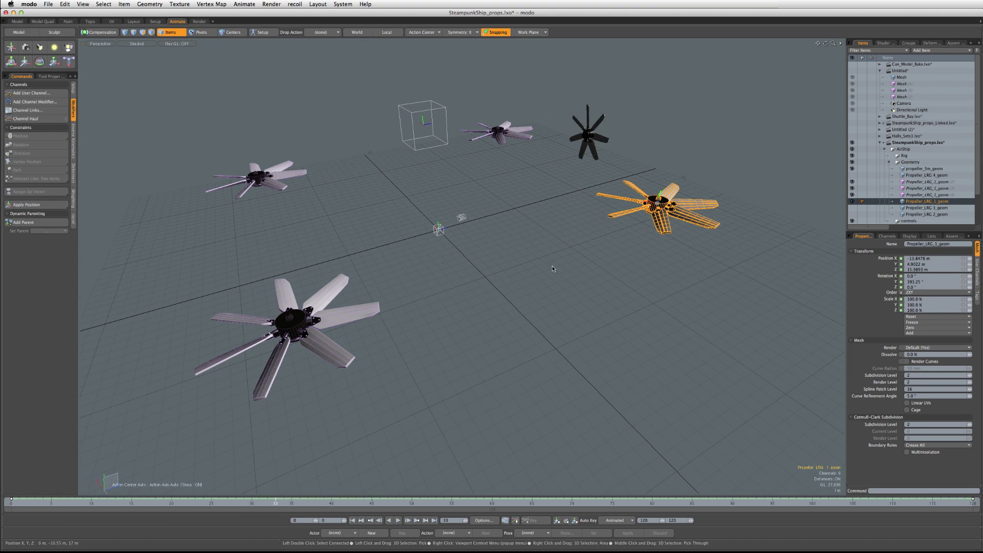
{"action": "left_click_drag", "start_coordinate": [649, 228], "coordinate": [607, 232], "text": "alt"}
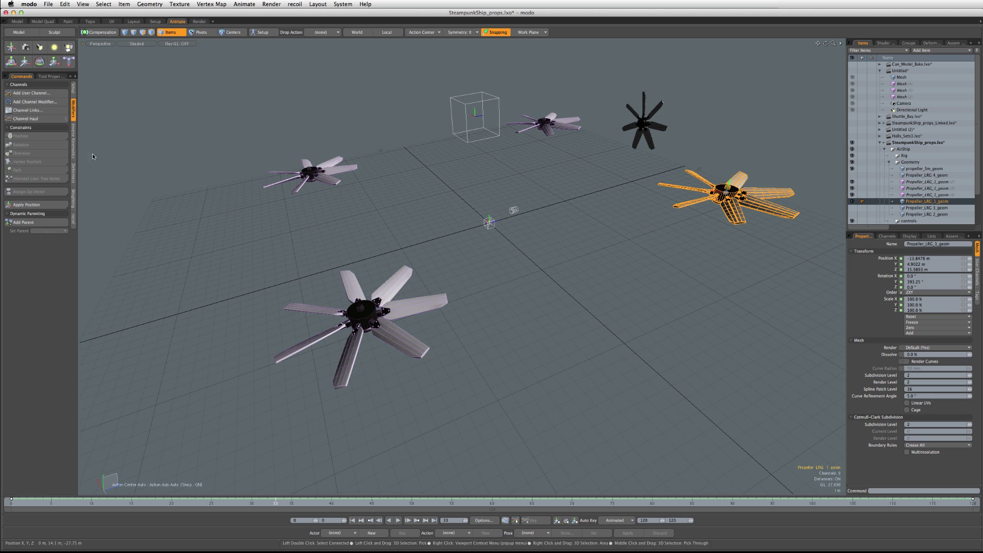
{"action": "left_click", "coordinate": [392, 311]}
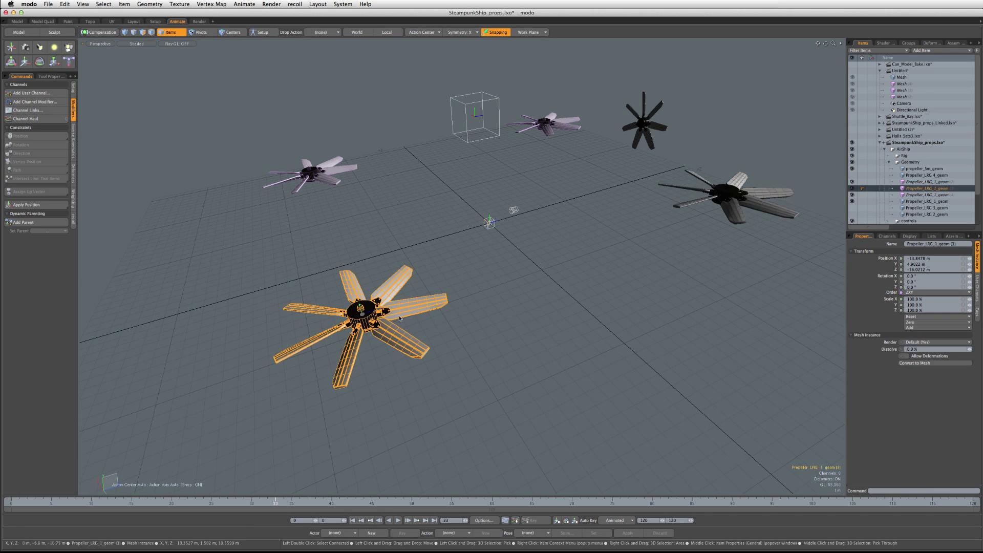
{"action": "left_click", "coordinate": [26, 111]}
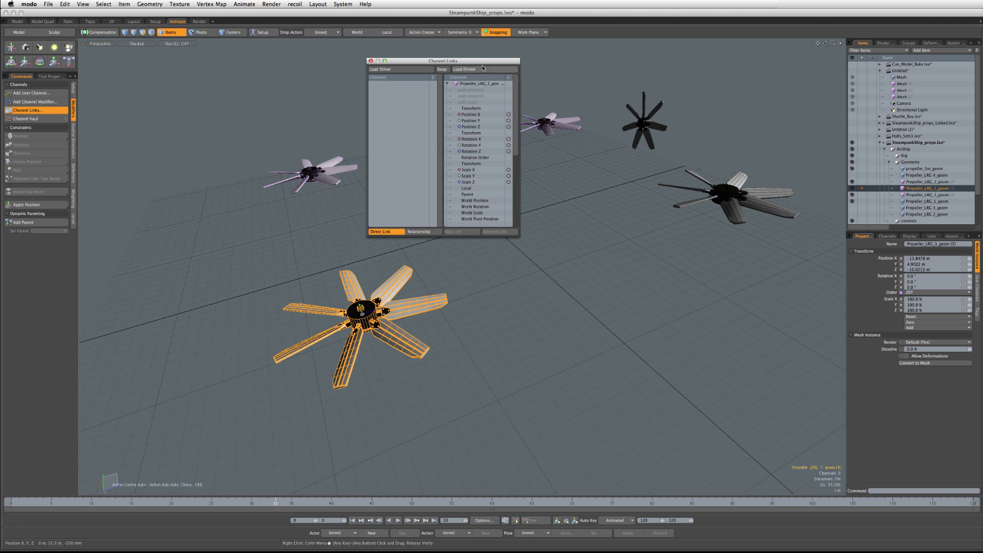
{"action": "left_click_drag", "start_coordinate": [483, 61], "coordinate": [639, 233]}
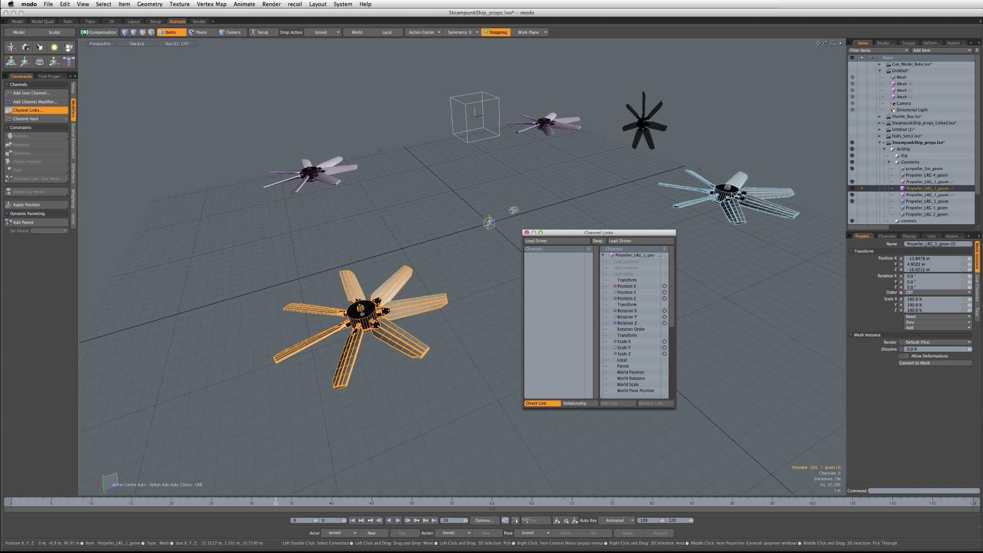
Load Propeller_LRG_1_geom as the driver and directly link its Rotation Y to the front instance's Rotation Y
{"action": "left_click", "coordinate": [739, 210]}
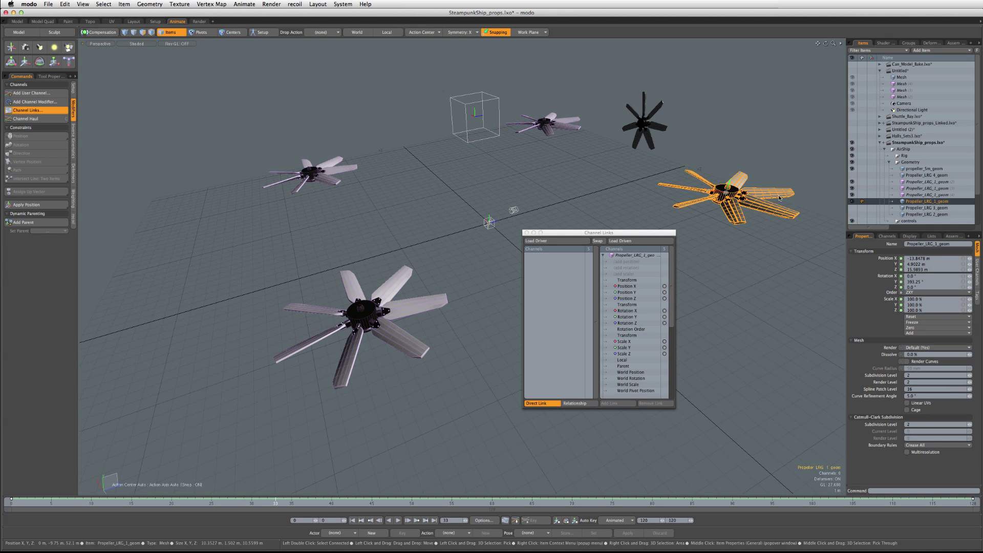
{"action": "left_click", "coordinate": [537, 242]}
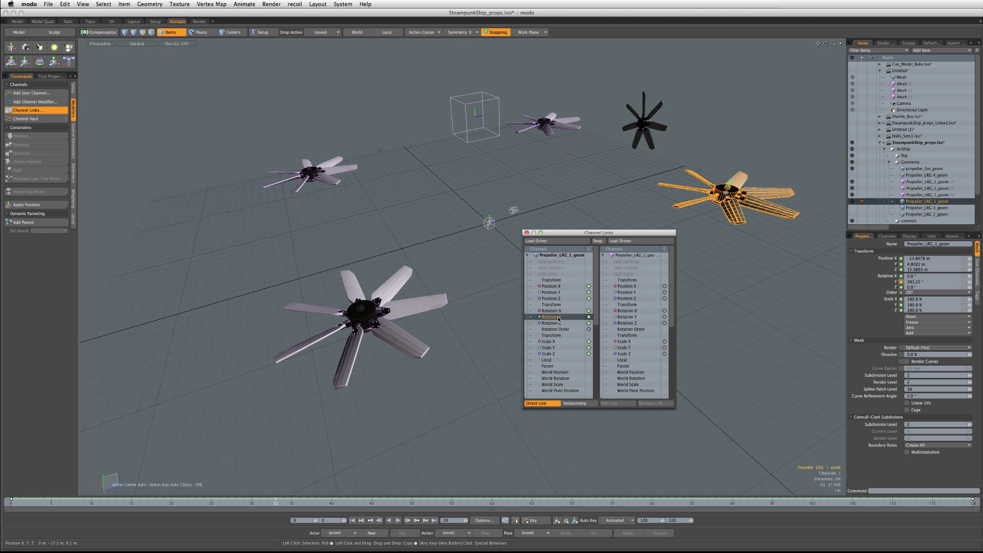
{"action": "left_click", "coordinate": [559, 318]}
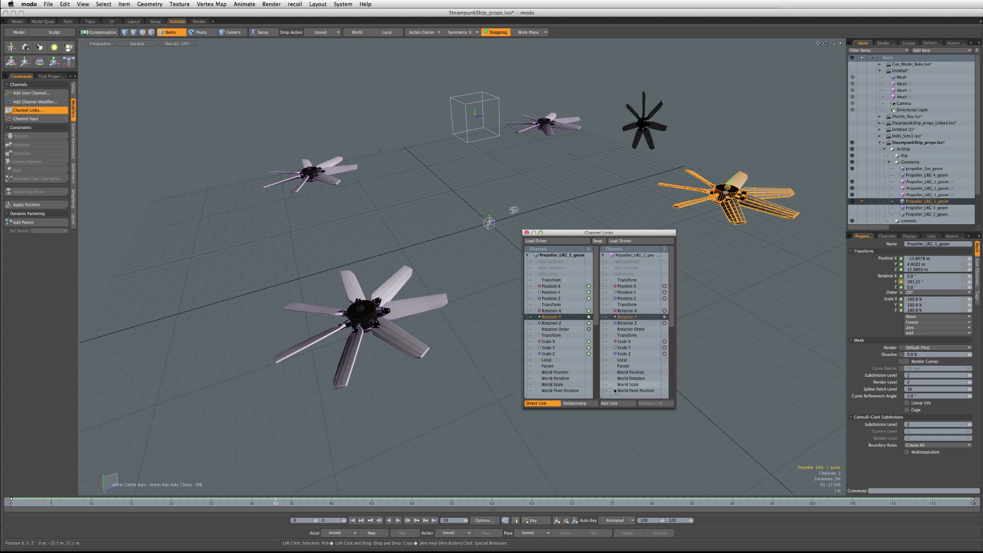
{"action": "left_click", "coordinate": [619, 404]}
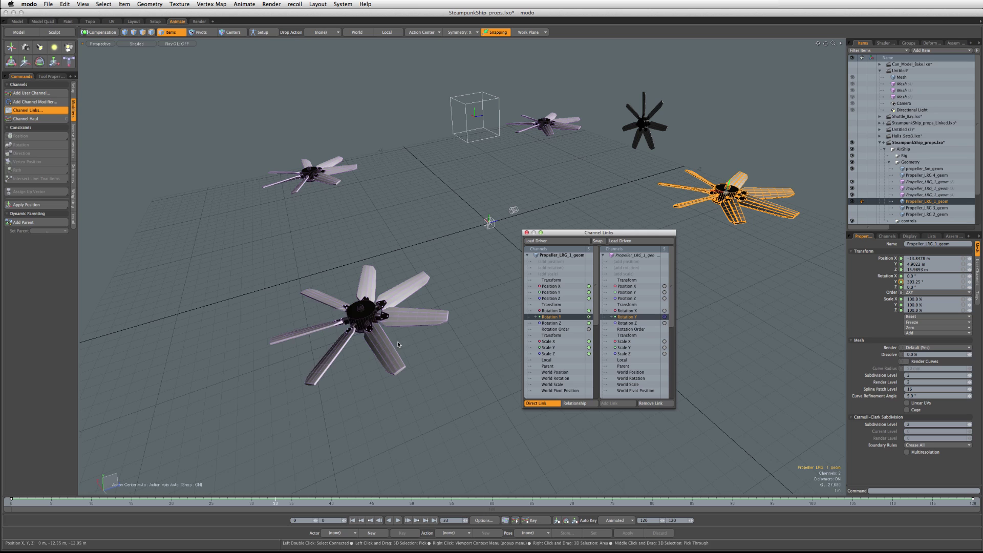
Load the instance Propeller_LRG_1_geom (4) as driven and directly link its Rotation Y to the source propeller's Rotation Y
{"action": "left_click", "coordinate": [316, 176]}
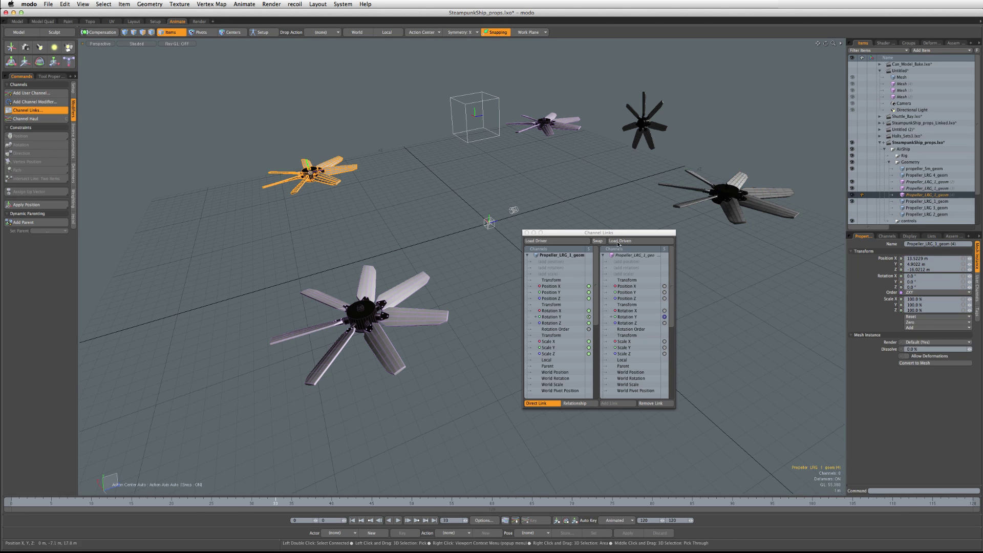
{"action": "left_click", "coordinate": [551, 318]}
{"action": "left_click", "coordinate": [626, 317]}
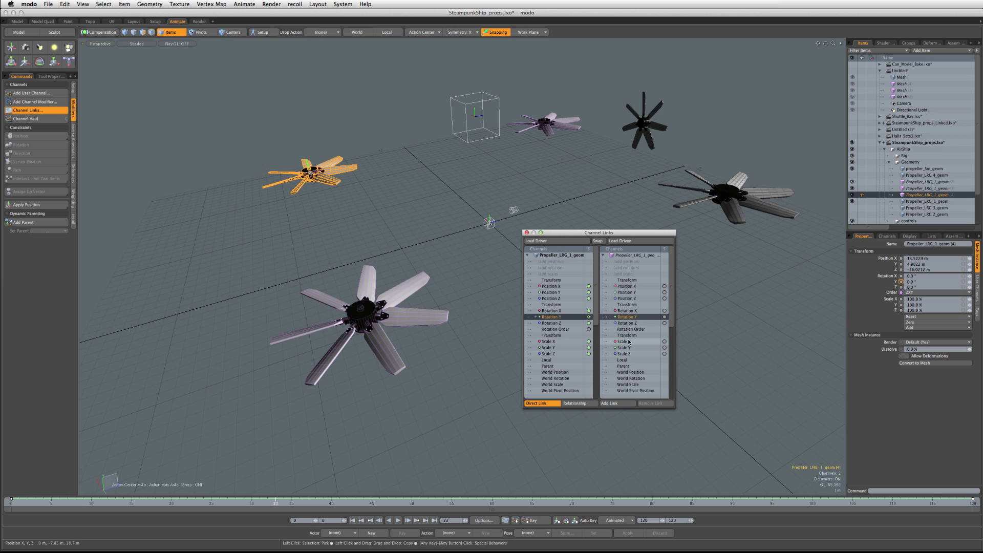
{"action": "left_click", "coordinate": [626, 404]}
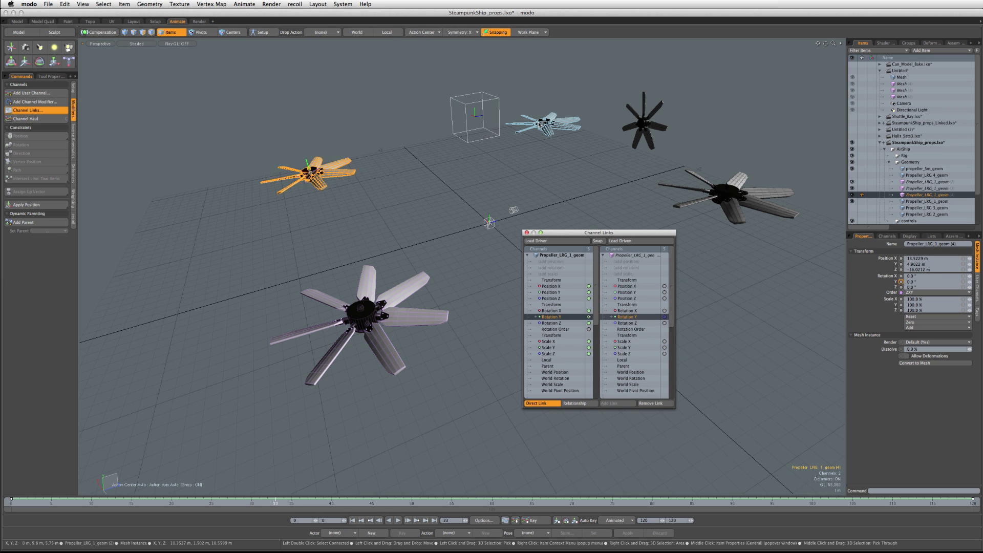
Load the instance Propeller_LRG_1_geom (2) as driven and directly link its Rotation Y to the source propeller's Rotation Y
{"action": "left_click", "coordinate": [539, 123]}
{"action": "left_click", "coordinate": [630, 241]}
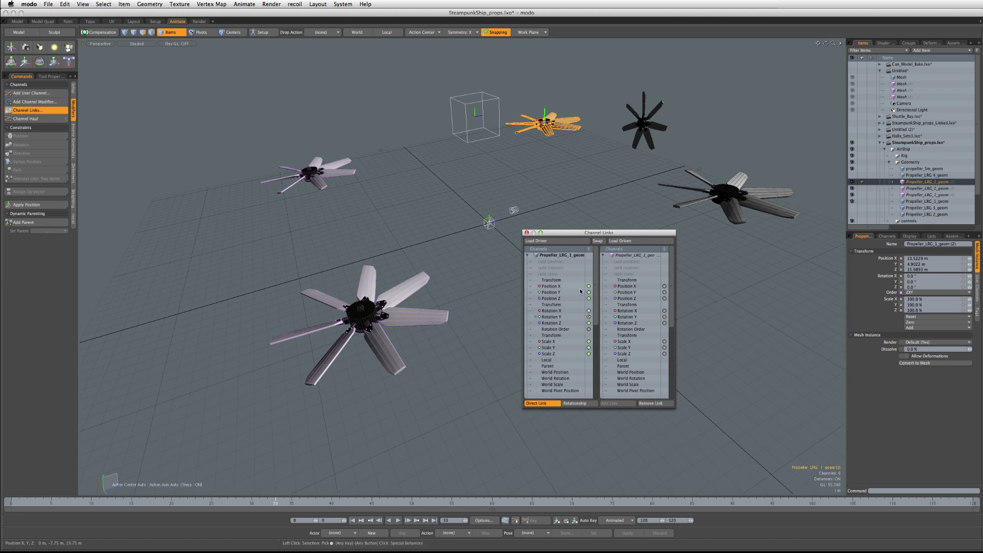
{"action": "left_click", "coordinate": [555, 318]}
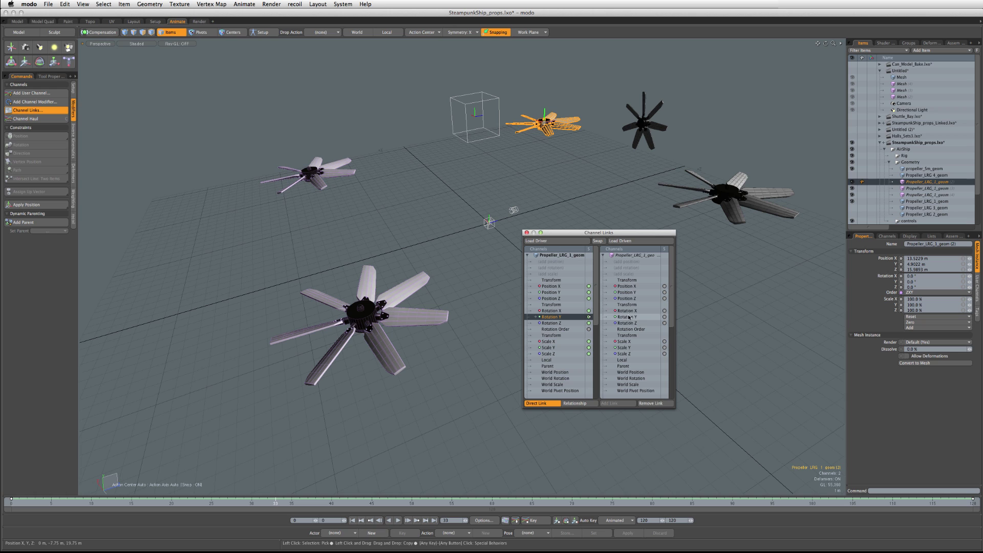
{"action": "left_click", "coordinate": [625, 317]}
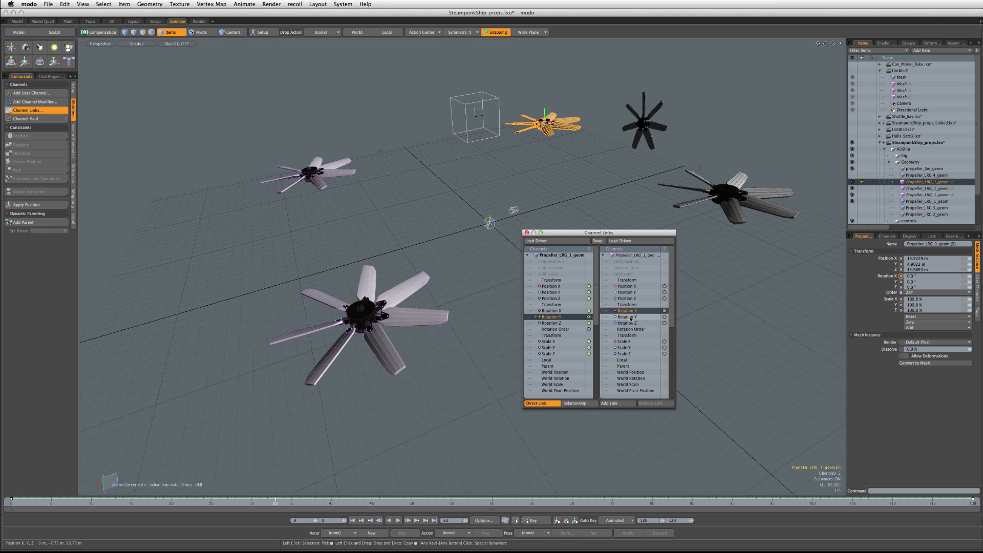
{"action": "left_click", "coordinate": [616, 404]}
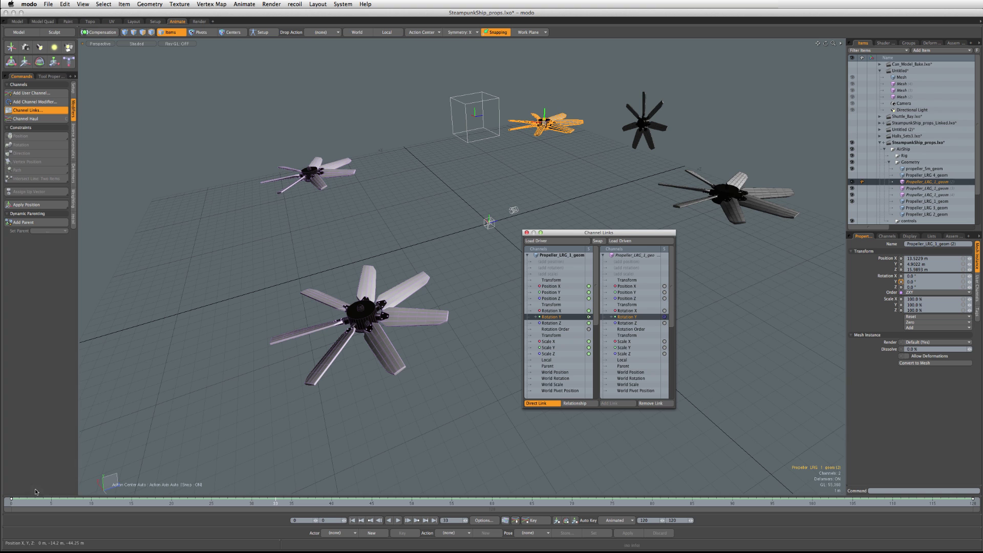
Scrub the timeline to check that the linked large propeller instances rotate together with the source propeller
{"action": "left_click_drag", "start_coordinate": [20, 503], "coordinate": [379, 504]}
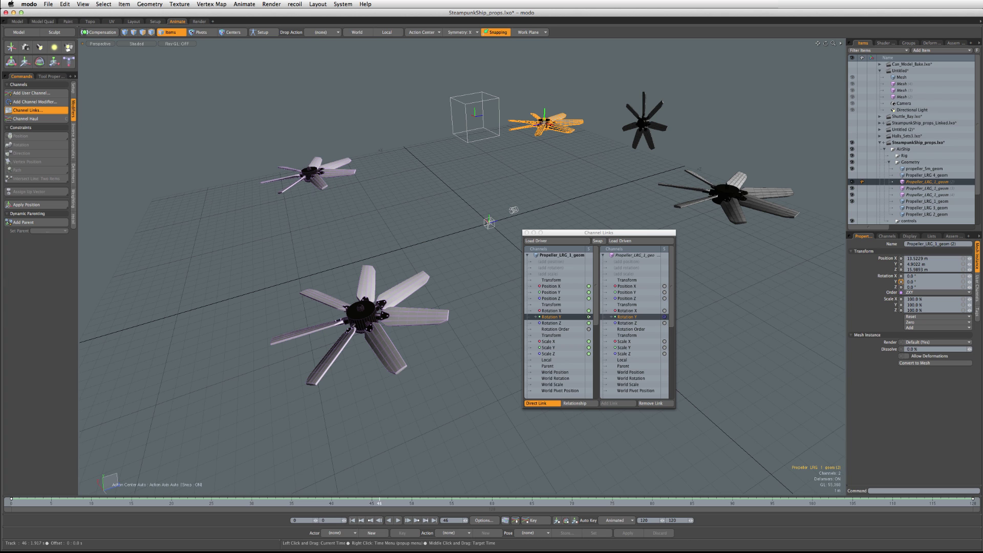
{"action": "key", "text": "Up"}
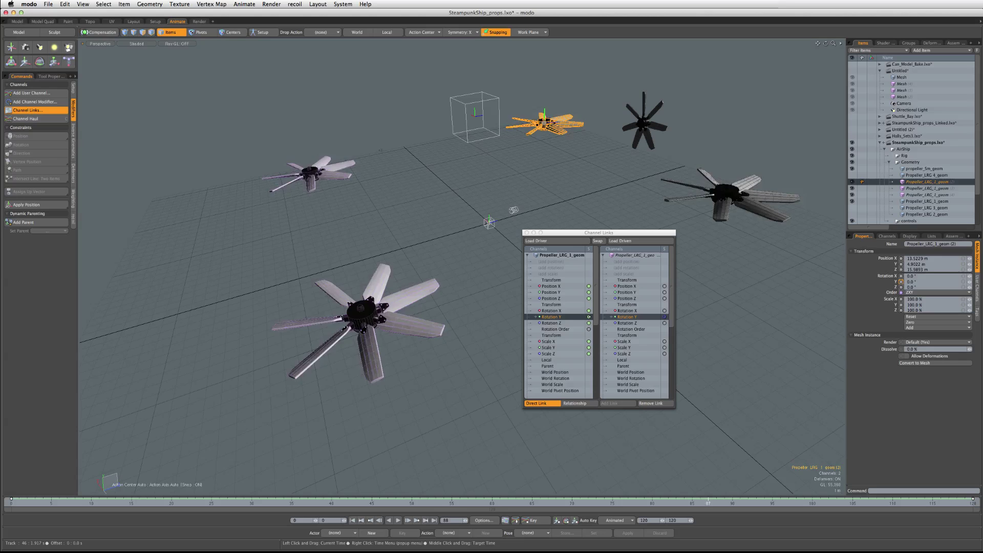
{"action": "left_click_drag", "start_coordinate": [708, 504], "coordinate": [628, 503]}
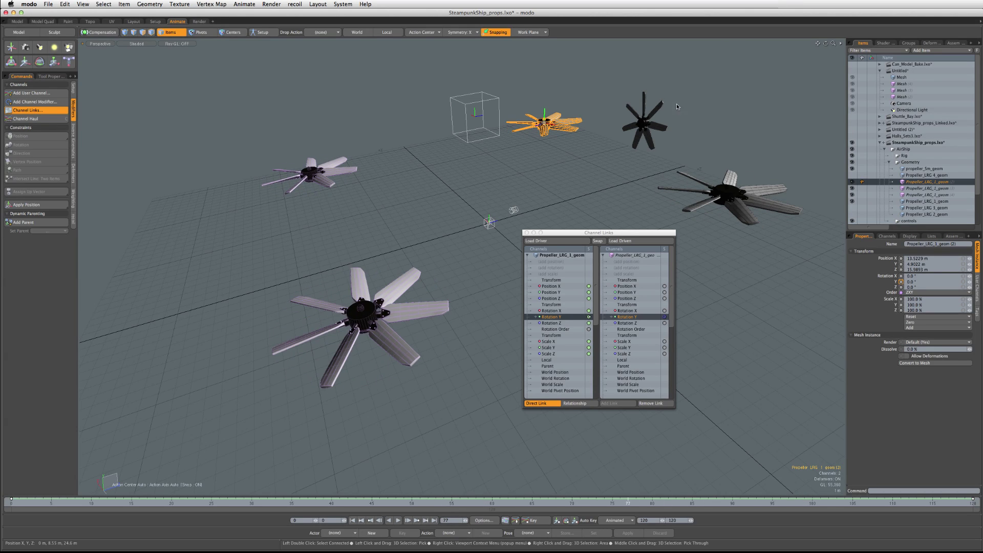
Load propeller_sm_geom as driven, directly link its Rotation Z to the source propeller's Rotation Y, and close Channel Links
{"action": "left_click", "coordinate": [660, 109]}
{"action": "left_click_drag", "start_coordinate": [661, 108], "coordinate": [510, 186], "text": "alt"}
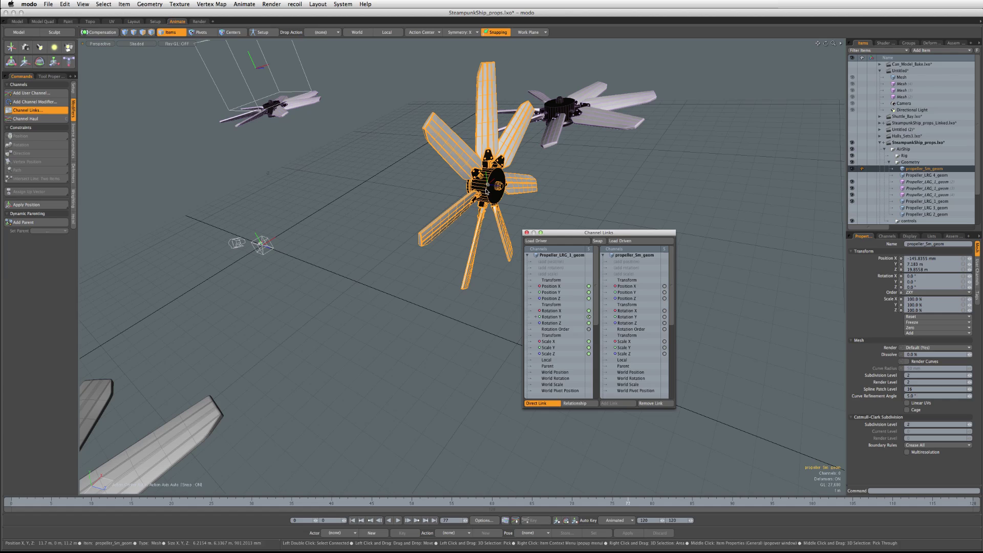
{"action": "left_click", "coordinate": [556, 318]}
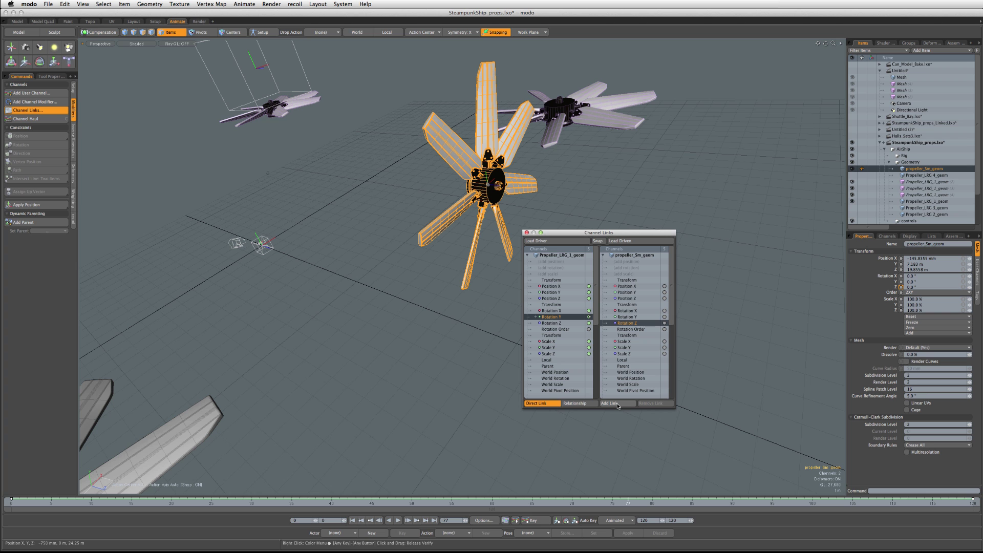
{"action": "left_click", "coordinate": [617, 404]}
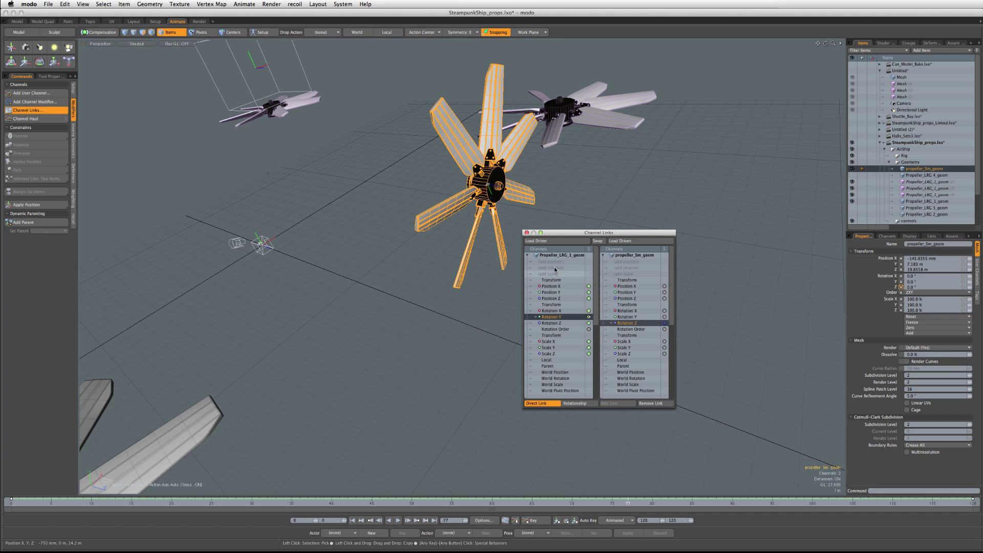
{"action": "left_click", "coordinate": [527, 233]}
Frame all the propellers, clear the selection and scrub the timeline to check the small propeller's rotation with the large ones
{"action": "key", "text": "a"}
{"action": "left_click_drag", "start_coordinate": [577, 382], "coordinate": [328, 251], "text": "alt"}
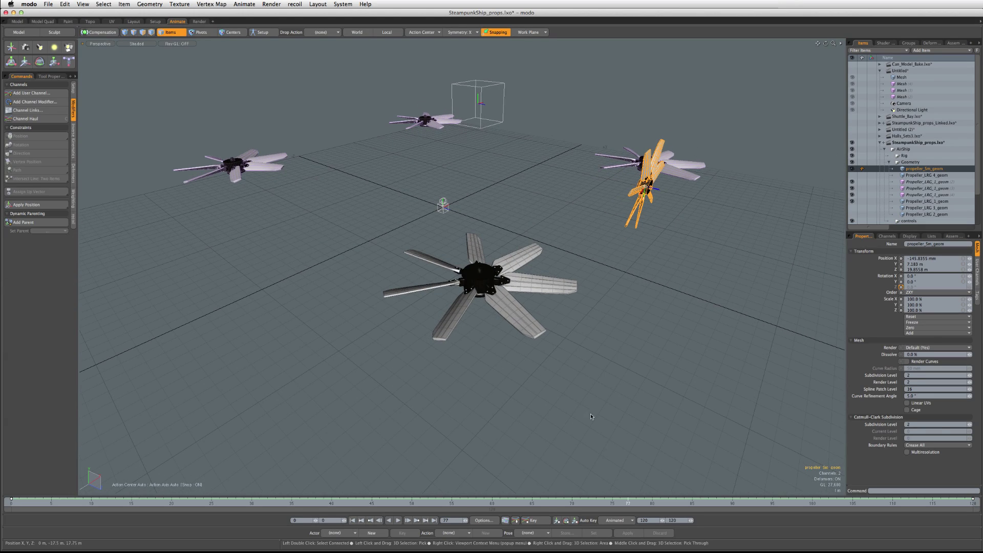
{"action": "left_click_drag", "start_coordinate": [629, 503], "coordinate": [275, 503]}
{"action": "left_click", "coordinate": [641, 279]}
{"action": "mouse_move", "coordinate": [557, 503]}
{"action": "left_mouse_down"}
{"action": "mouse_move", "coordinate": [724, 504]}
{"action": "mouse_move", "coordinate": [563, 504]}
{"action": "left_mouse_up"}
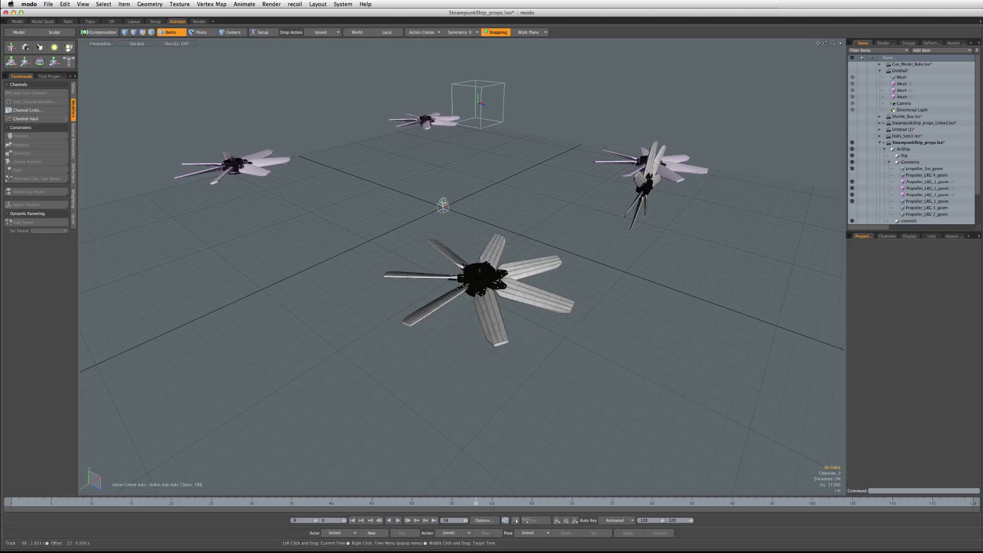
{"action": "left_click", "coordinate": [556, 504]}
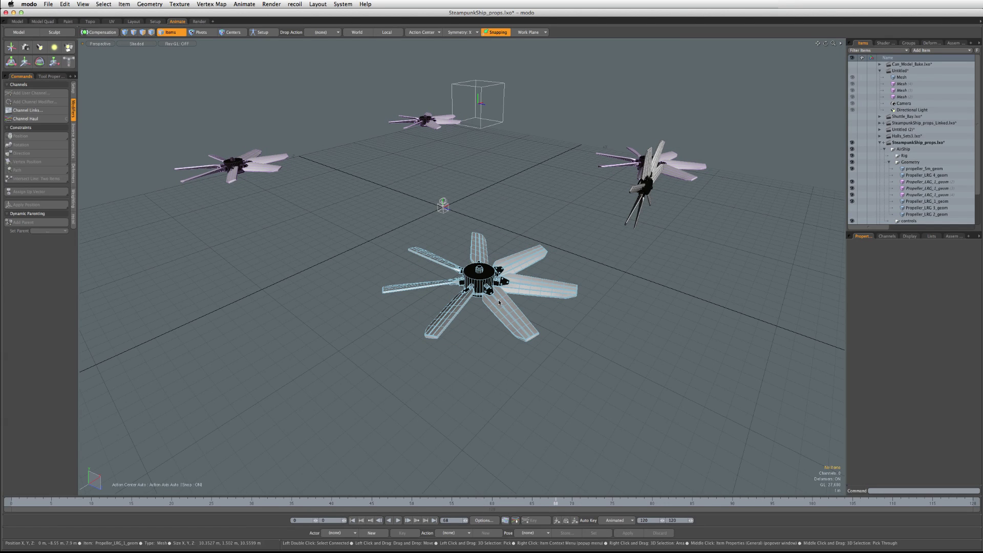
Open the source propeller's Rotation Y curve in the Graph Editor and lower its frame 120 key to about 1262.5°
{"action": "left_click", "coordinate": [499, 302]}
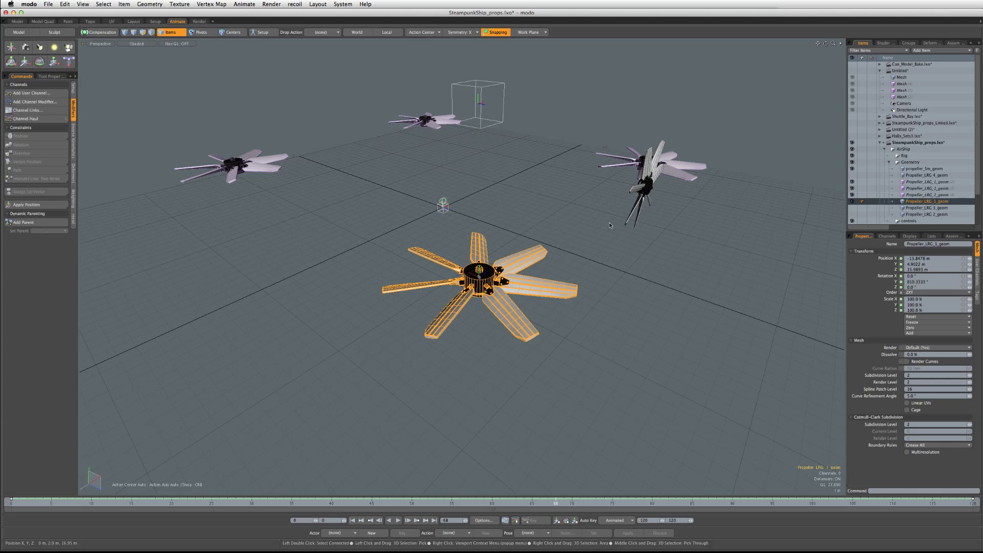
{"action": "left_click", "coordinate": [506, 520]}
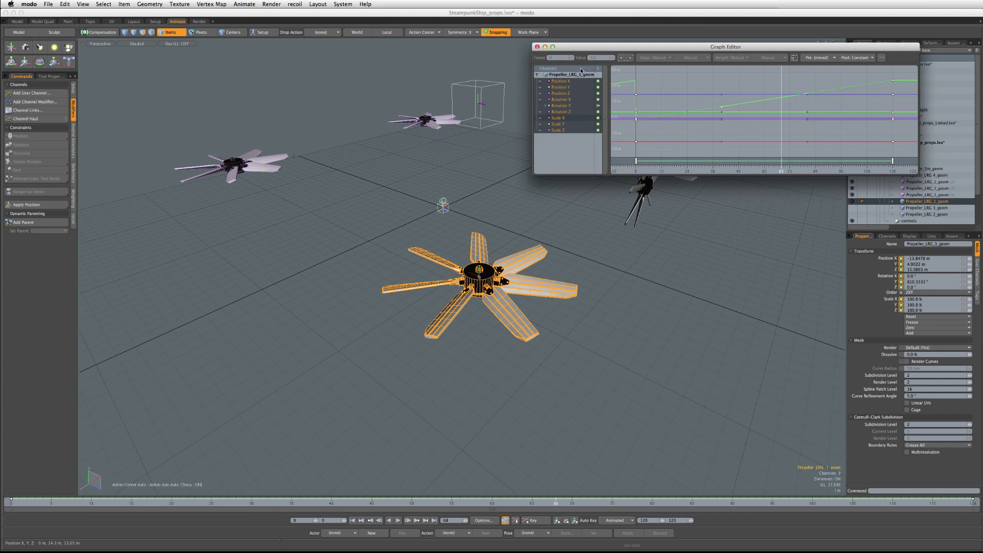
{"action": "left_click", "coordinate": [563, 106]}
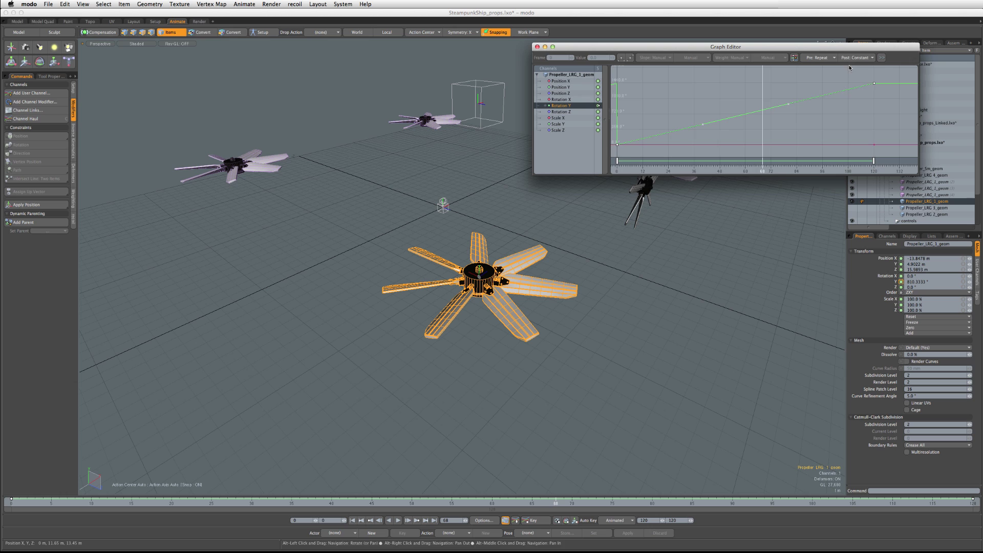
{"action": "left_click_drag", "start_coordinate": [822, 100], "coordinate": [813, 100], "text": "ctrl+alt"}
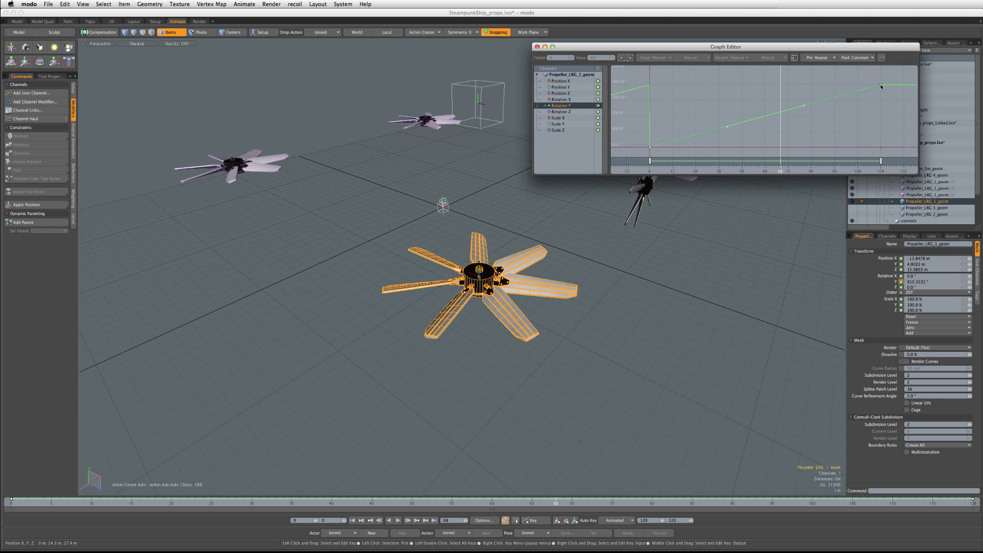
{"action": "left_click", "coordinate": [882, 86]}
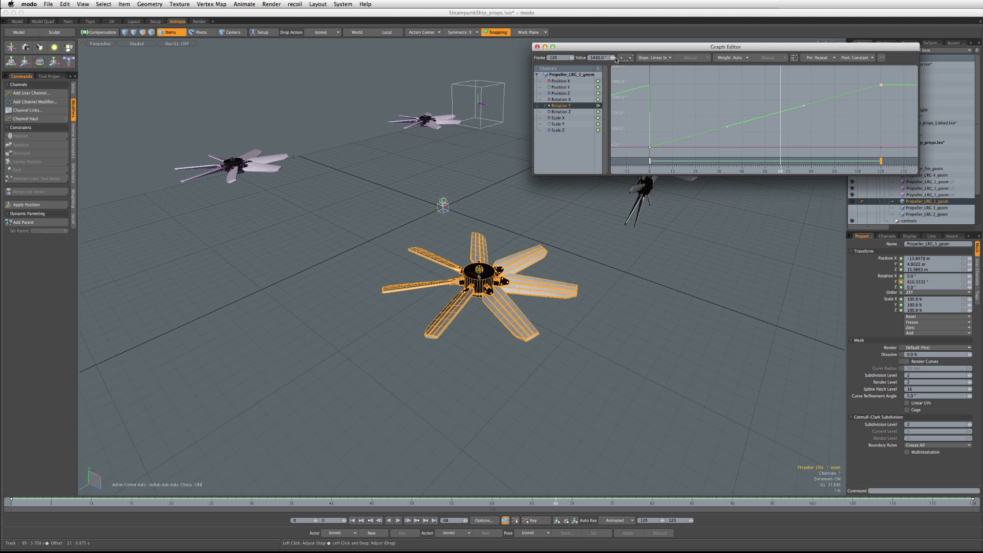
{"action": "left_click_drag", "start_coordinate": [615, 60], "coordinate": [591, 60]}
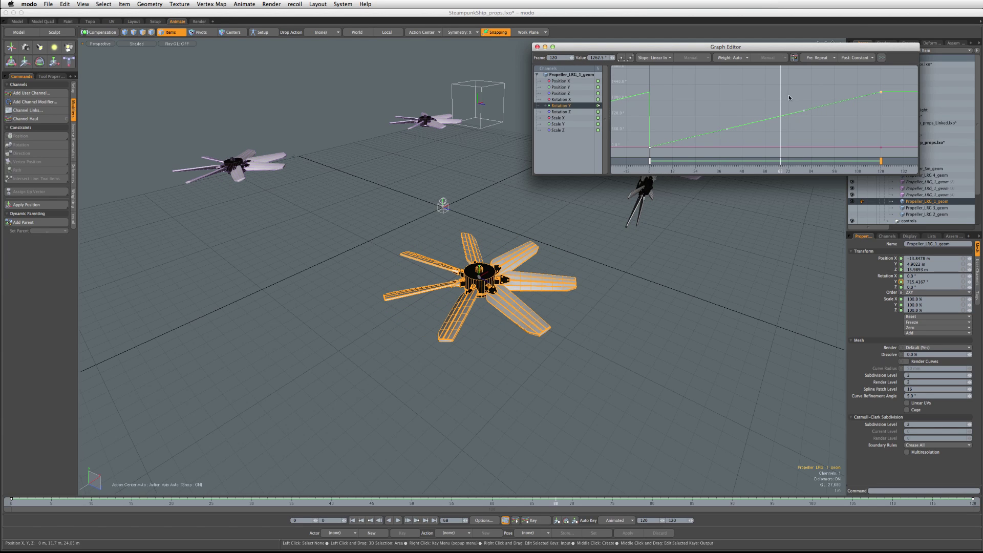
Set both the pre and post behavior of the source propeller's Rotation Y curve to Linear
{"action": "left_click", "coordinate": [818, 58]}
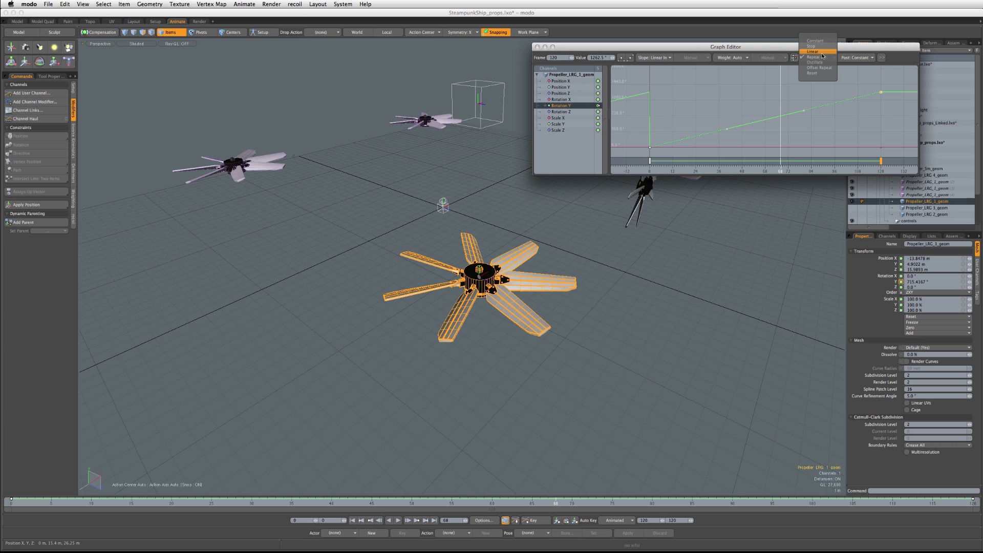
{"action": "left_click", "coordinate": [814, 52]}
{"action": "left_click", "coordinate": [874, 60]}
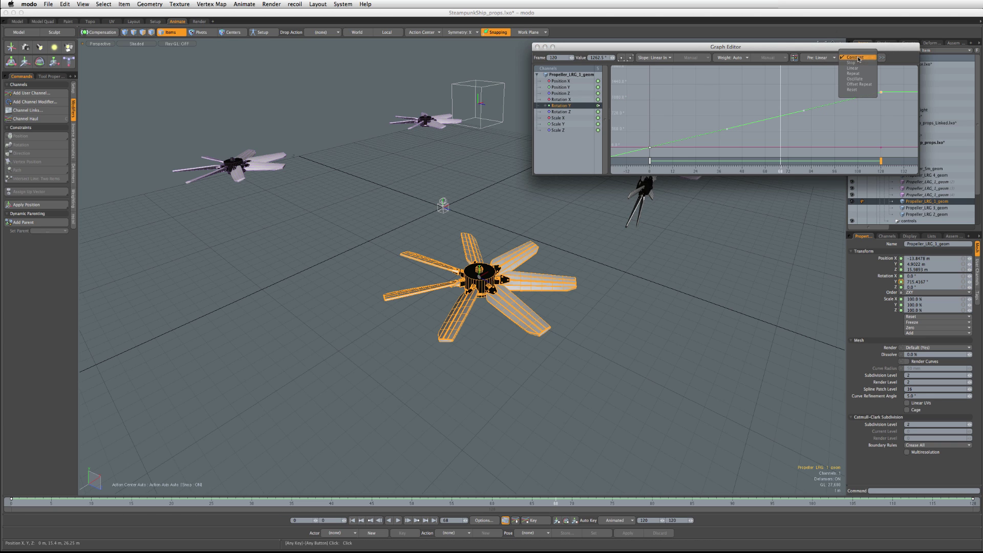
{"action": "left_click", "coordinate": [870, 69]}
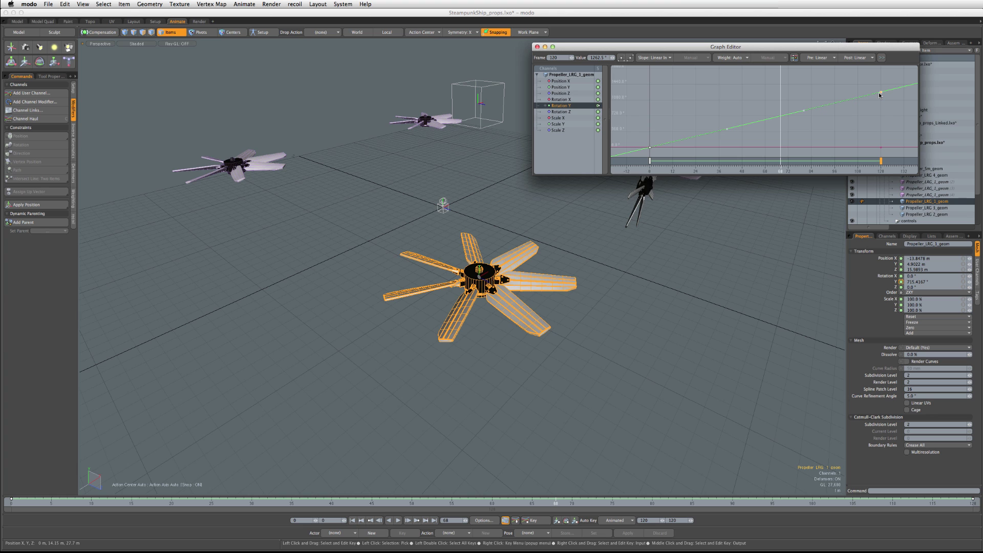
Set the Rotation Y key at frame 120 to 1440°, scrub the animation and close the Graph Editor
{"action": "left_click_drag", "start_coordinate": [881, 94], "coordinate": [880, 86]}
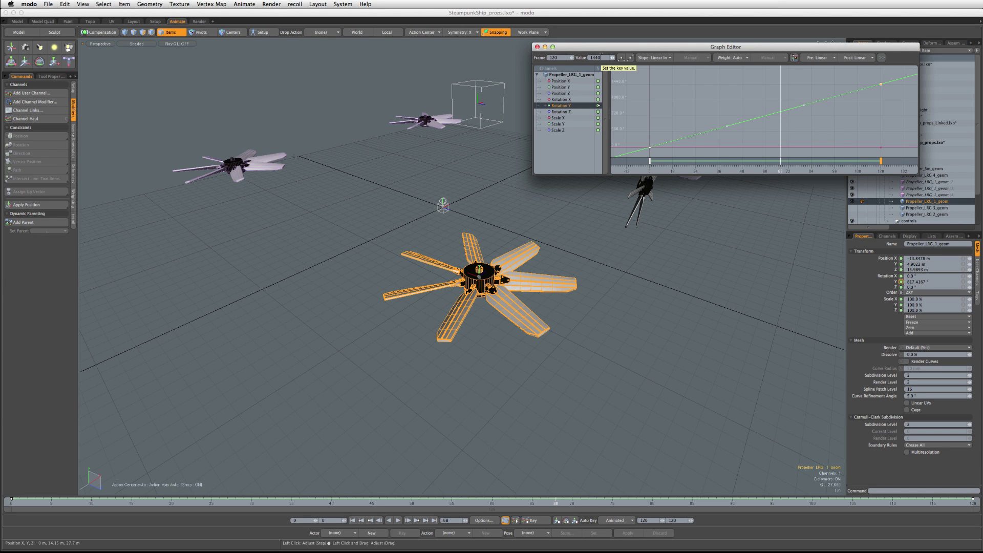
{"action": "key", "text": "Return"}
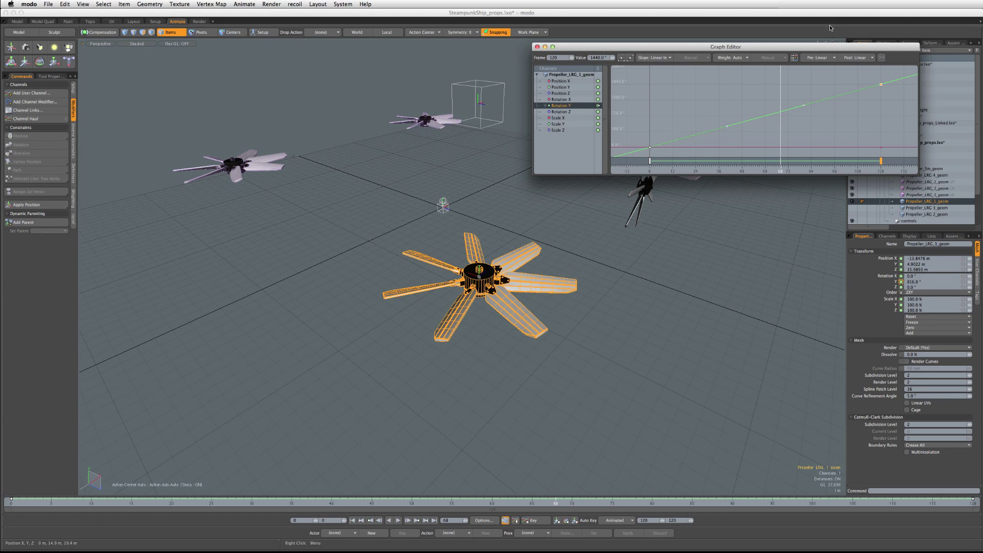
{"action": "left_click_drag", "start_coordinate": [44, 503], "coordinate": [605, 504]}
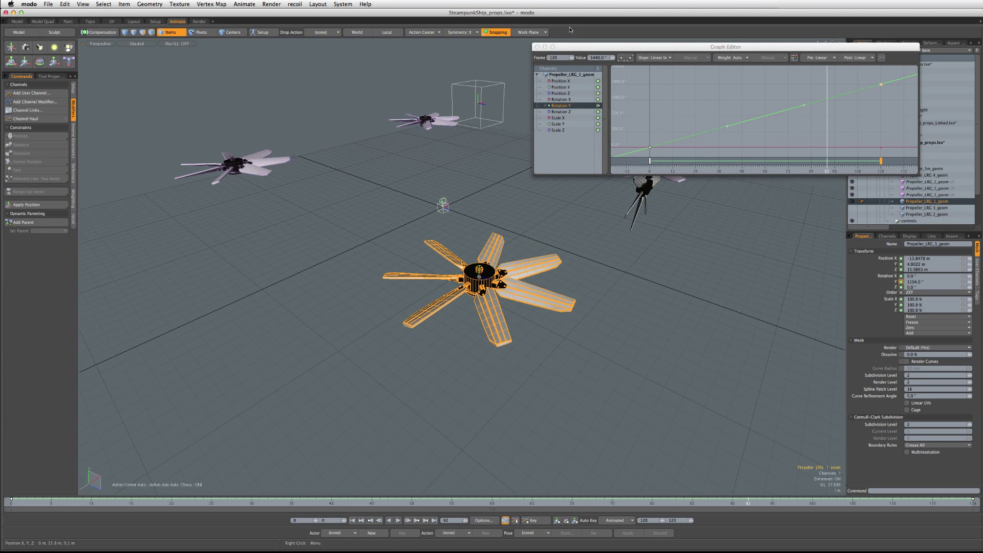
{"action": "left_click", "coordinate": [537, 47]}
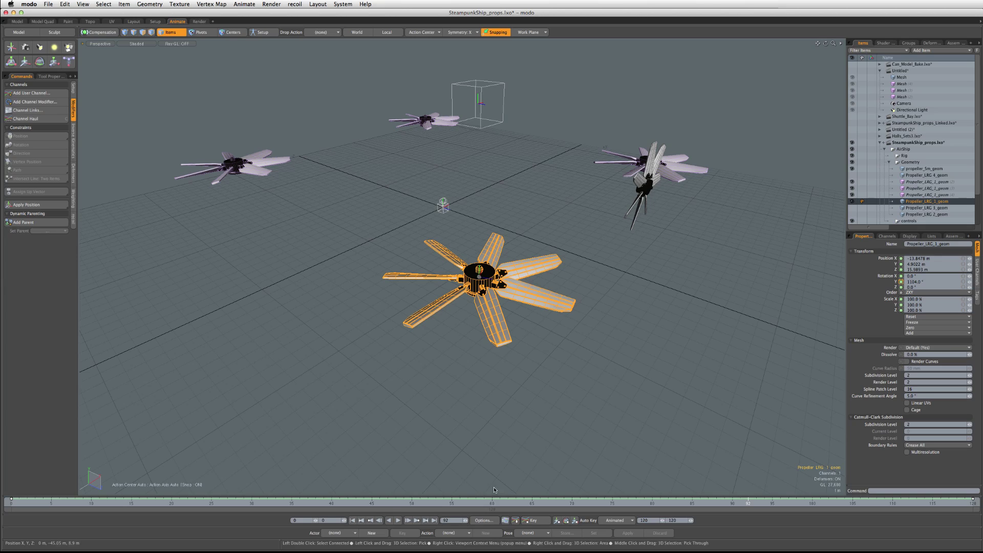
Scrub the timeline from several viewing angles to check the updated spin on all the propellers
{"action": "left_click", "coordinate": [645, 503]}
{"action": "left_click_drag", "start_coordinate": [645, 504], "coordinate": [556, 504]}
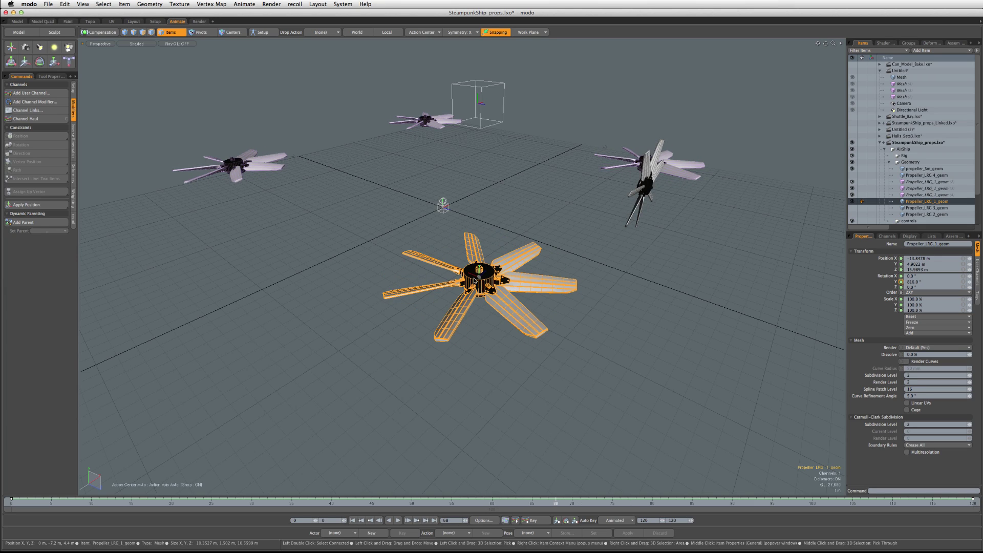
{"action": "left_click_drag", "start_coordinate": [604, 253], "coordinate": [536, 342], "text": "alt"}
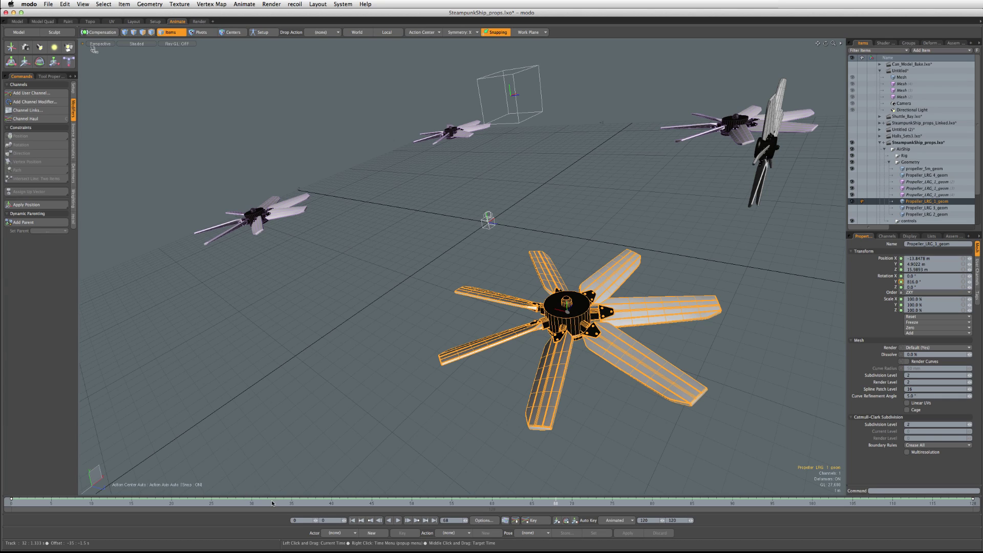
{"action": "mouse_move", "coordinate": [275, 503]}
{"action": "left_mouse_down"}
{"action": "mouse_move", "coordinate": [484, 503]}
{"action": "mouse_move", "coordinate": [212, 504]}
{"action": "mouse_move", "coordinate": [797, 504]}
{"action": "left_mouse_up"}
{"action": "left_click_drag", "start_coordinate": [463, 256], "coordinate": [488, 235], "text": "alt"}
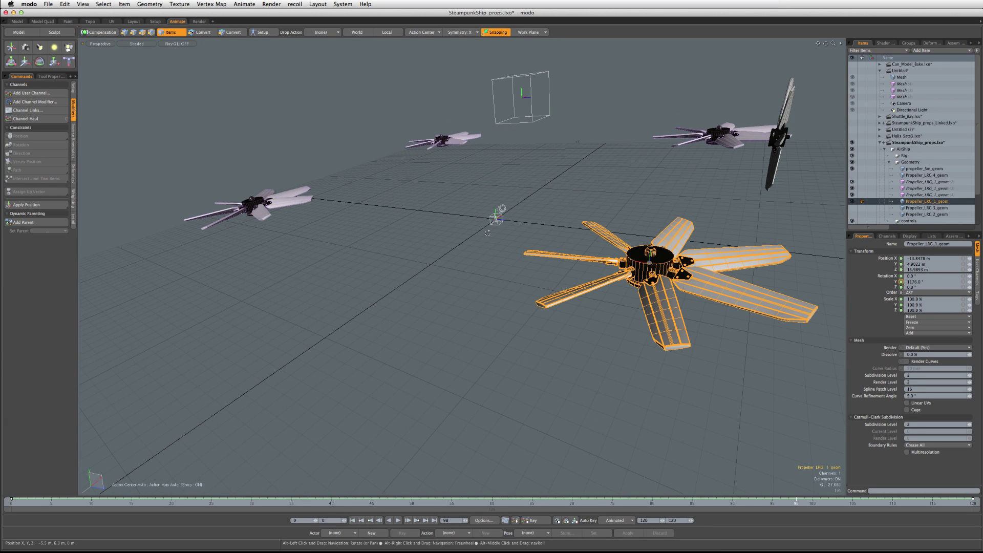